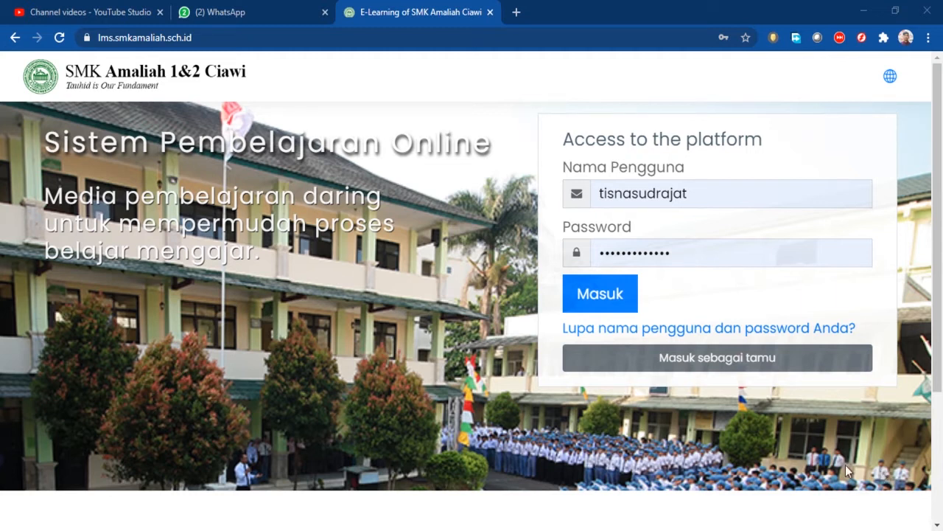
Sign in to the learning platform with the filled-in credentials and open the Desain Media Interaktif course.
{"action": "left_click", "coordinate": [619, 295]}
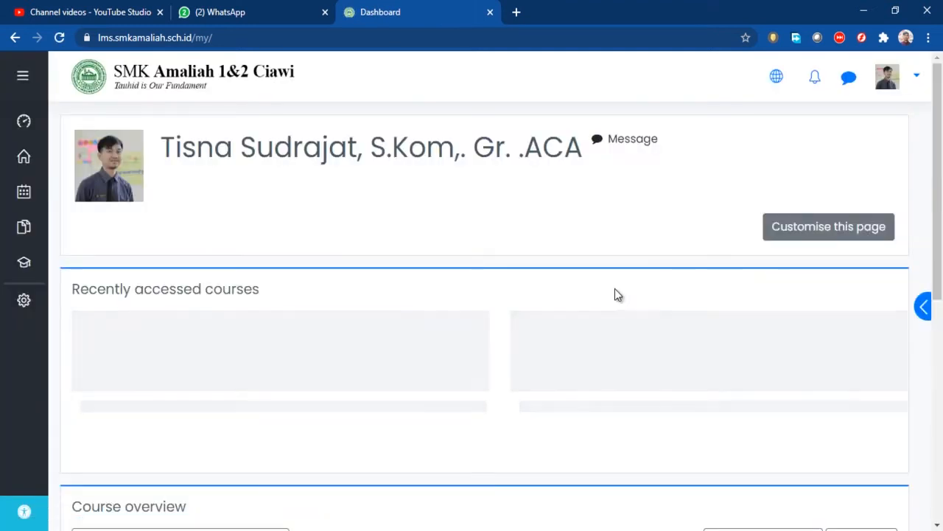
{"action": "scroll", "coordinate": [521, 317], "scroll_direction": "down", "scroll_amount": 1}
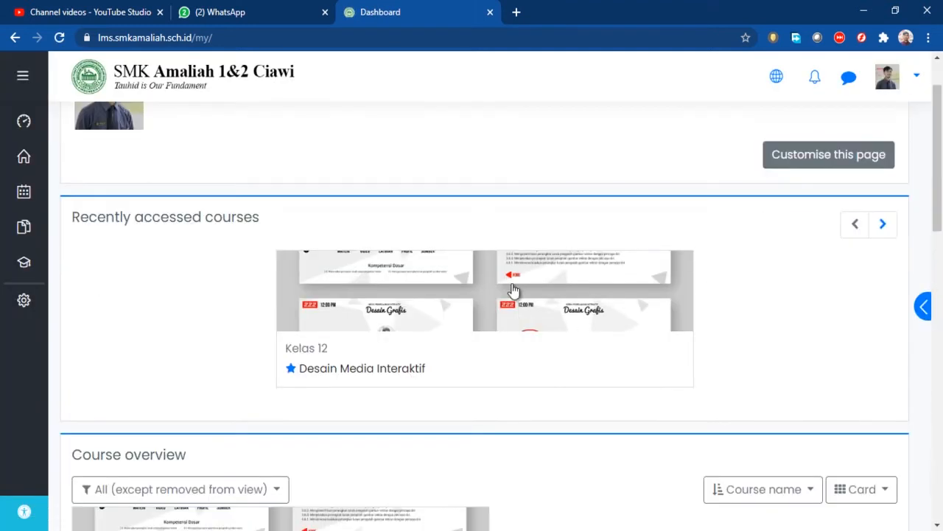
{"action": "scroll", "coordinate": [516, 289], "scroll_direction": "up", "scroll_amount": 1}
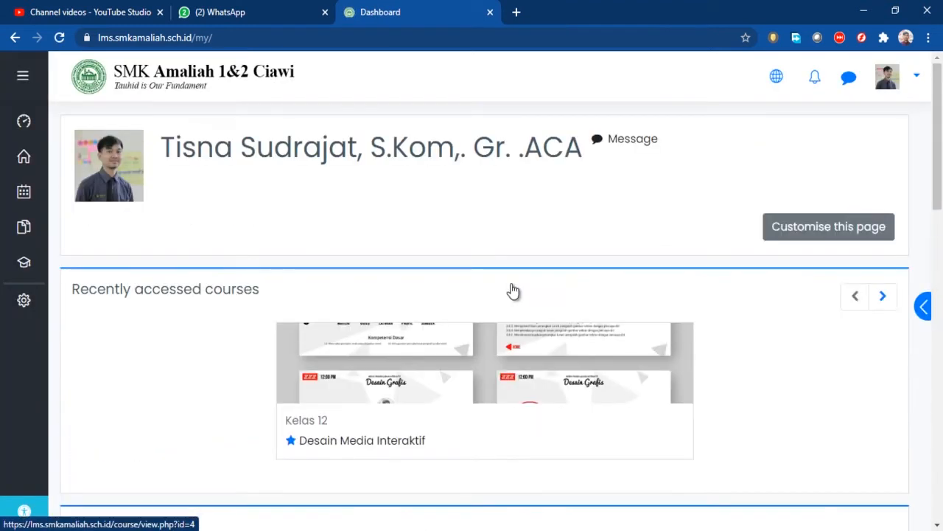
{"action": "left_click", "coordinate": [404, 368]}
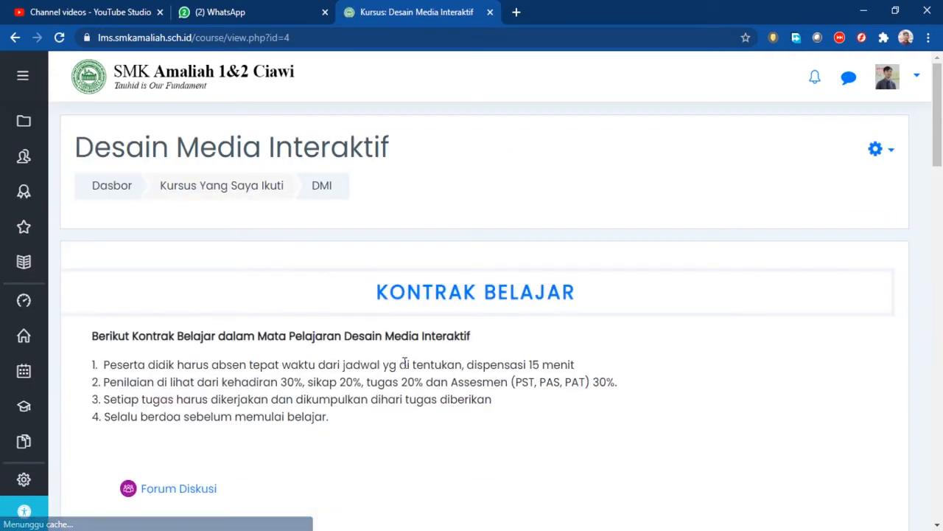
Turn on editing for the course and add a new Assignment activity to the KD 3.2 section.
{"action": "left_click", "coordinate": [891, 151]}
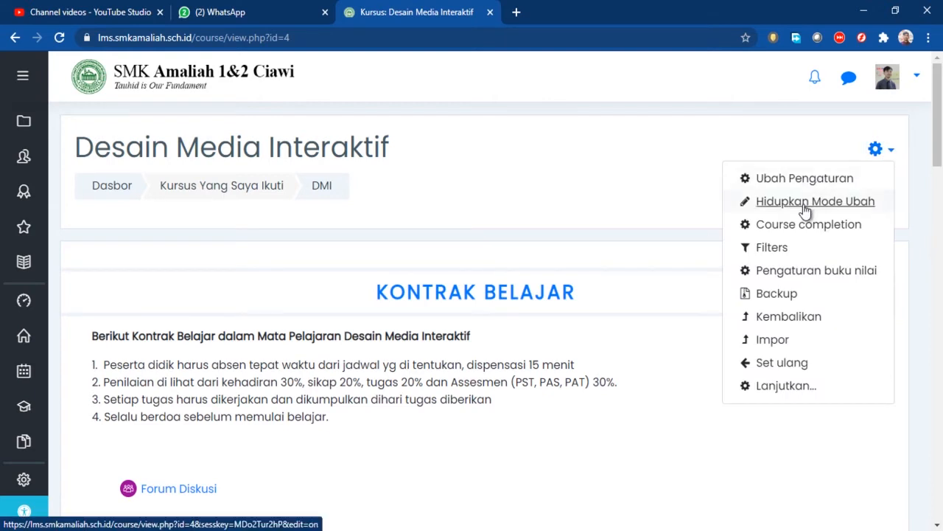
{"action": "left_click", "coordinate": [847, 201]}
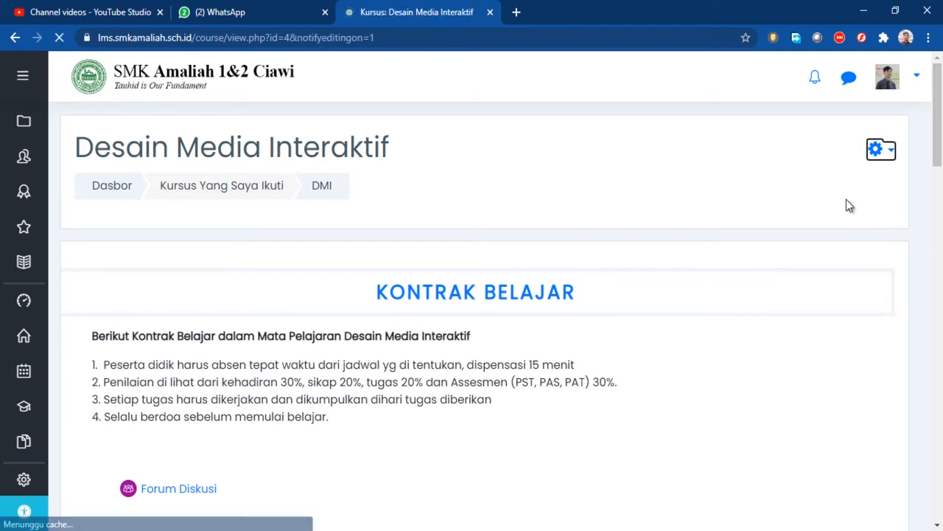
{"action": "scroll", "coordinate": [743, 253], "scroll_direction": "down", "scroll_amount": 7}
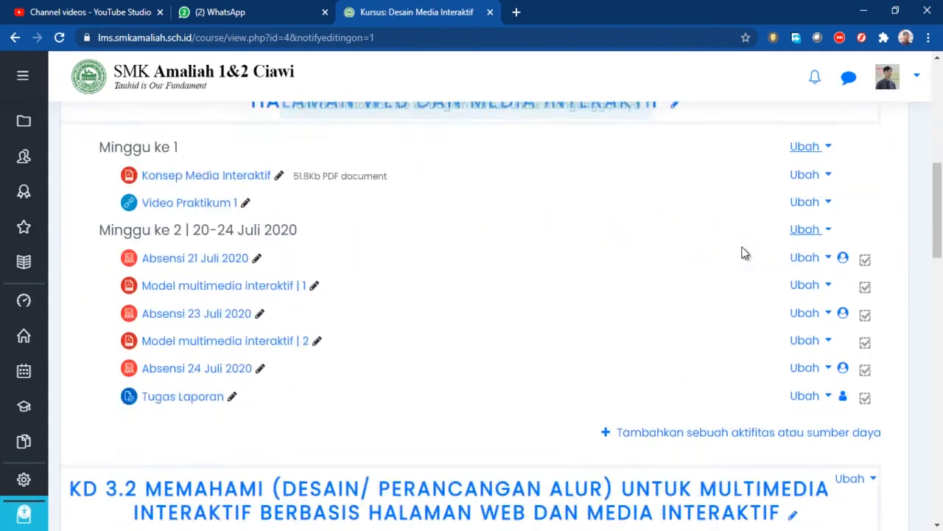
{"action": "scroll", "coordinate": [743, 253], "scroll_direction": "down", "scroll_amount": 14}
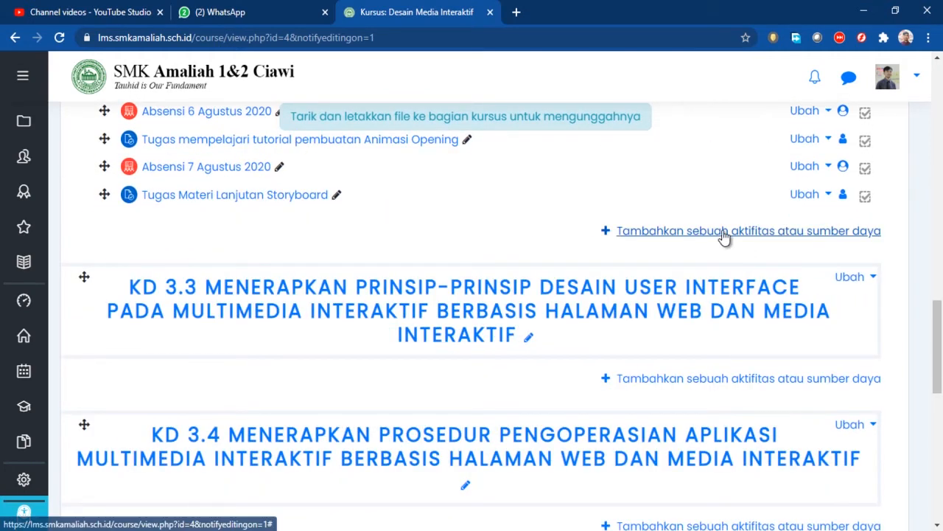
{"action": "scroll", "coordinate": [725, 236], "scroll_direction": "down", "scroll_amount": 2}
{"action": "scroll", "coordinate": [681, 273], "scroll_direction": "up", "scroll_amount": 3}
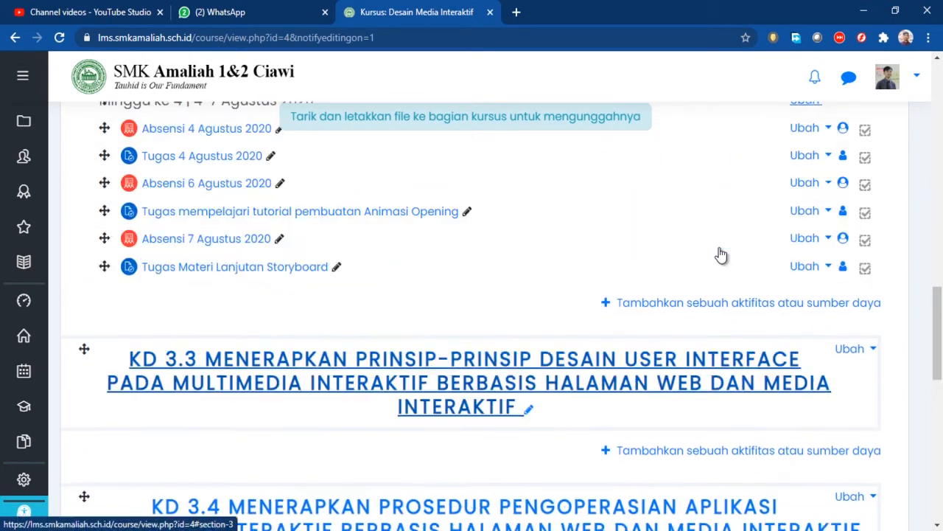
{"action": "left_click", "coordinate": [743, 304]}
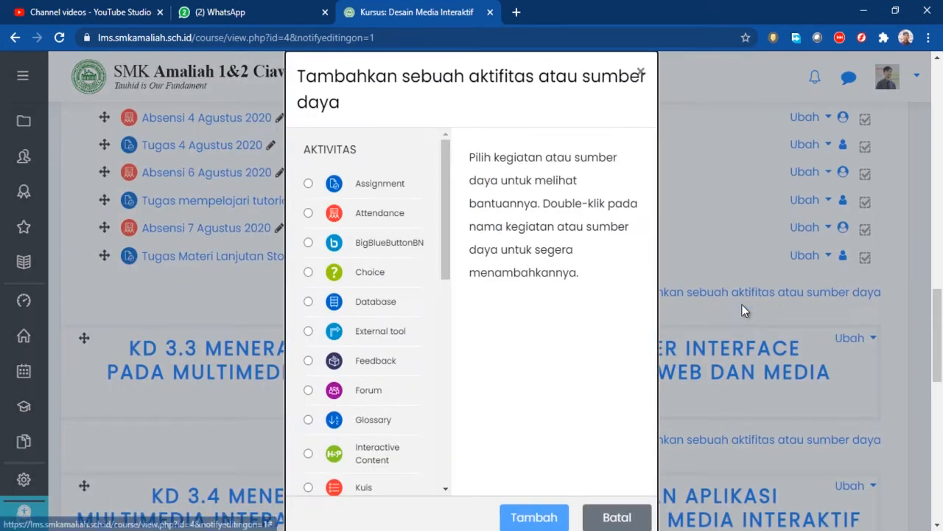
{"action": "left_click_drag", "start_coordinate": [447, 187], "coordinate": [391, 176]}
{"action": "left_click", "coordinate": [328, 186]}
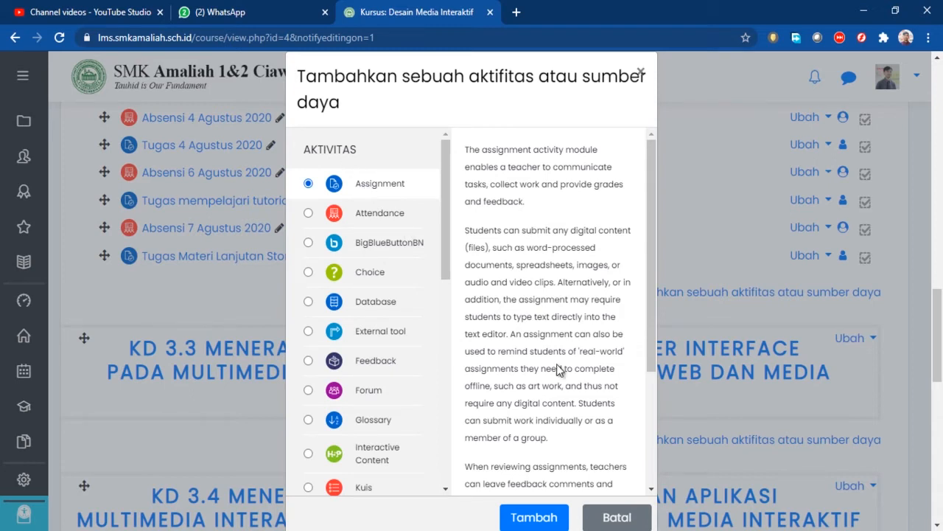
{"action": "left_click", "coordinate": [540, 519]}
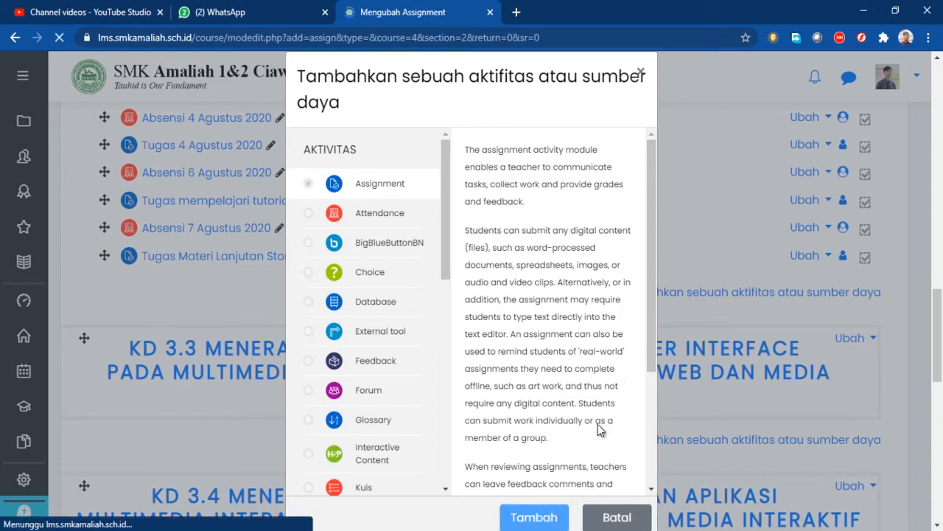
Name the new assignment "Tugas Storyboard".
{"action": "scroll", "coordinate": [531, 266], "scroll_direction": "down", "scroll_amount": 2}
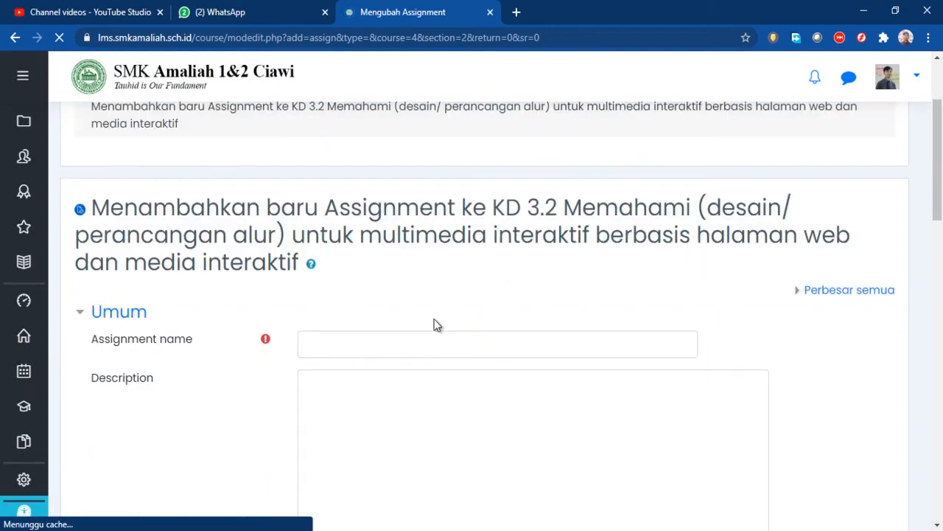
{"action": "left_click", "coordinate": [397, 368]}
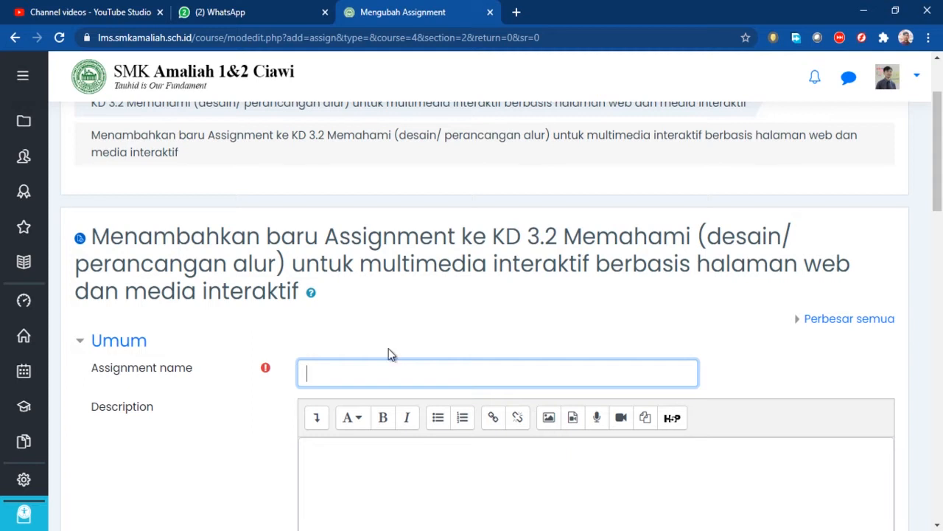
{"action": "scroll", "coordinate": [388, 334], "scroll_direction": "down", "scroll_amount": 1}
{"action": "type", "text": "Tugas "}
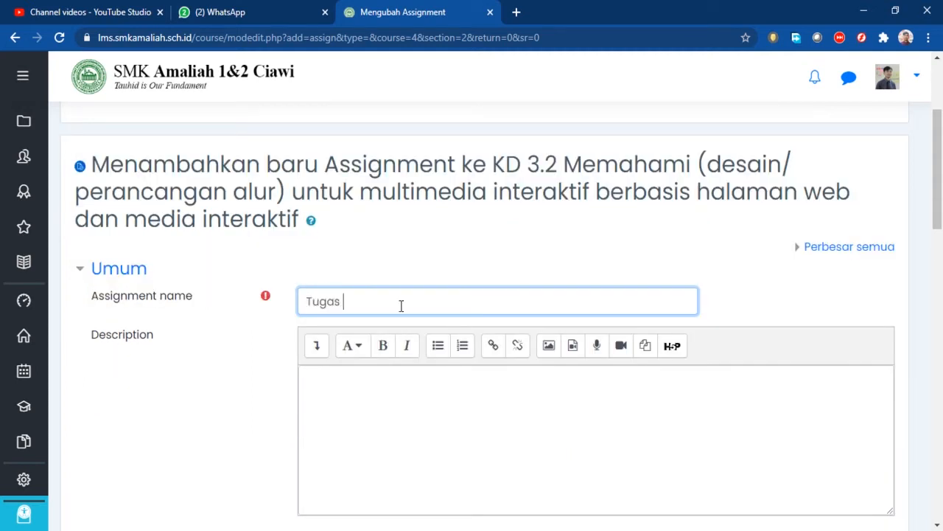
{"action": "type", "text": "Storyboard"}
Begin the assignment description with the line "Pada pertemuan kali ini kita belajar stroryboard".
{"action": "left_click", "coordinate": [460, 395]}
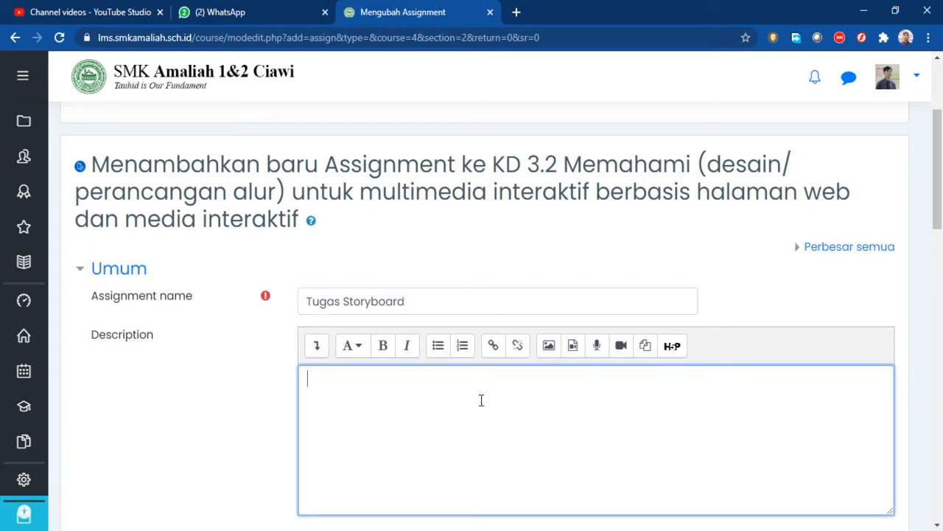
{"action": "scroll", "coordinate": [460, 406], "scroll_direction": "down", "scroll_amount": 1}
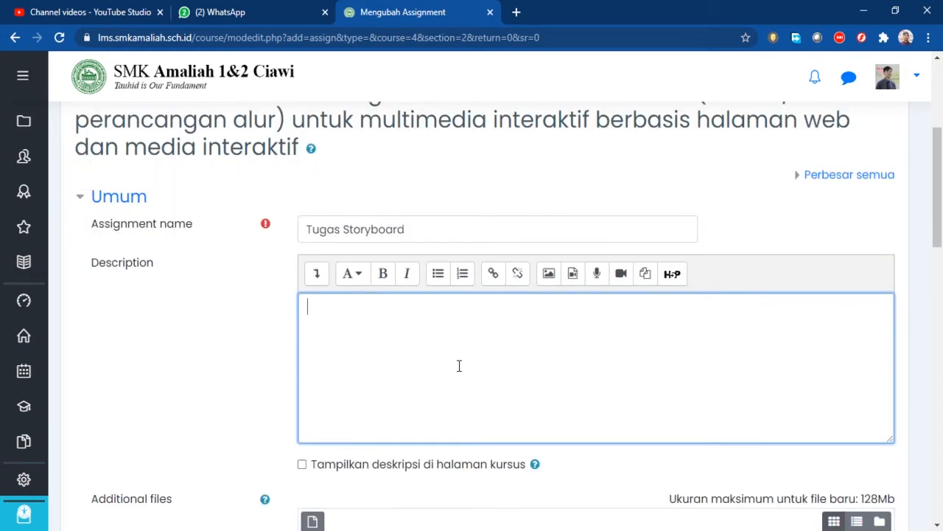
{"action": "type", "text": "Pada pertemu"}
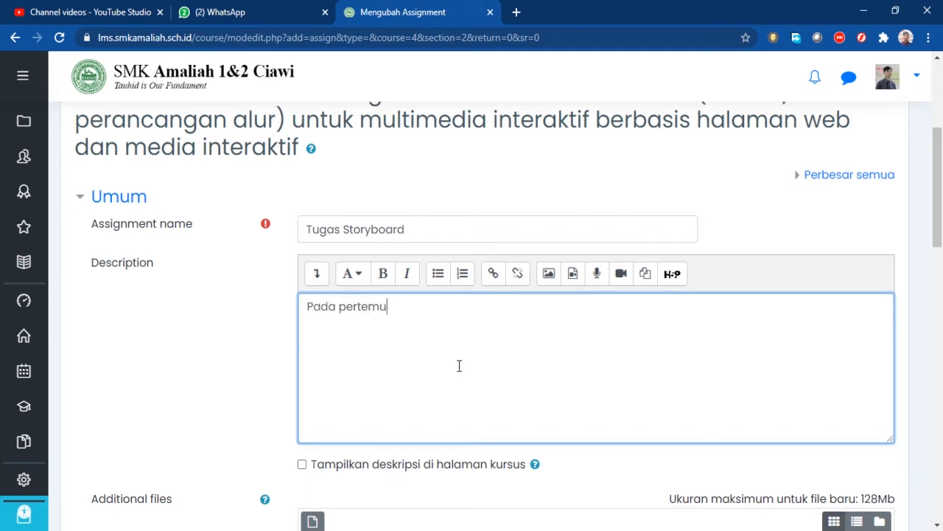
{"action": "type", "text": "an kali ini kita"}
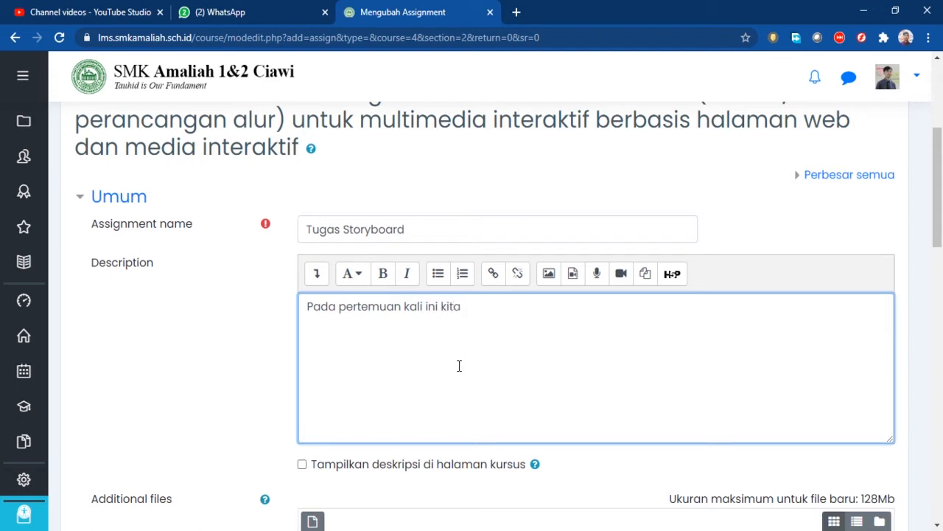
{"action": "type", "text": " belajar stroryboard"}
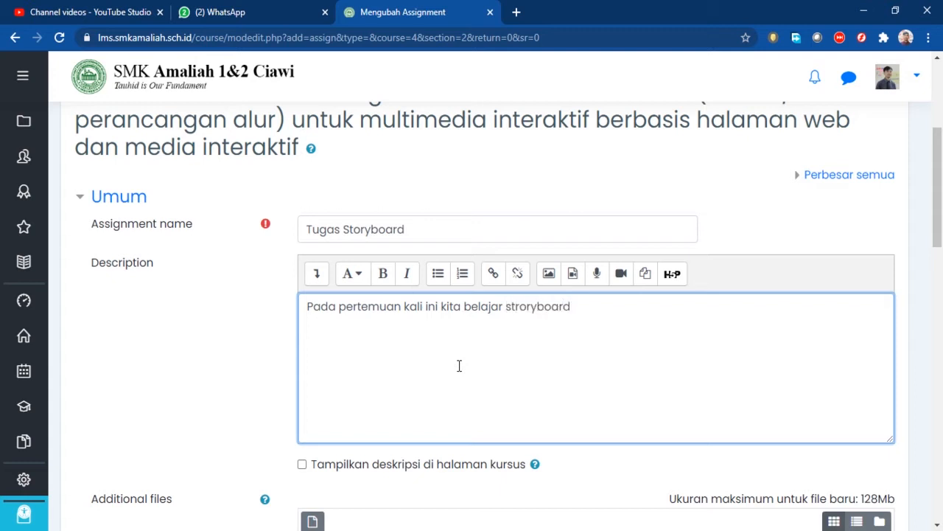
Add the question "1. Apa yang anda ketahui tentang storyboard" as a new paragraph in the description.
{"action": "key", "text": "Return"}
{"action": "key", "text": "BackSpace"}
{"action": "key", "text": "Return"}
{"action": "type", "text": "1."}
{"action": "type", "text": "Apa storyboard"}
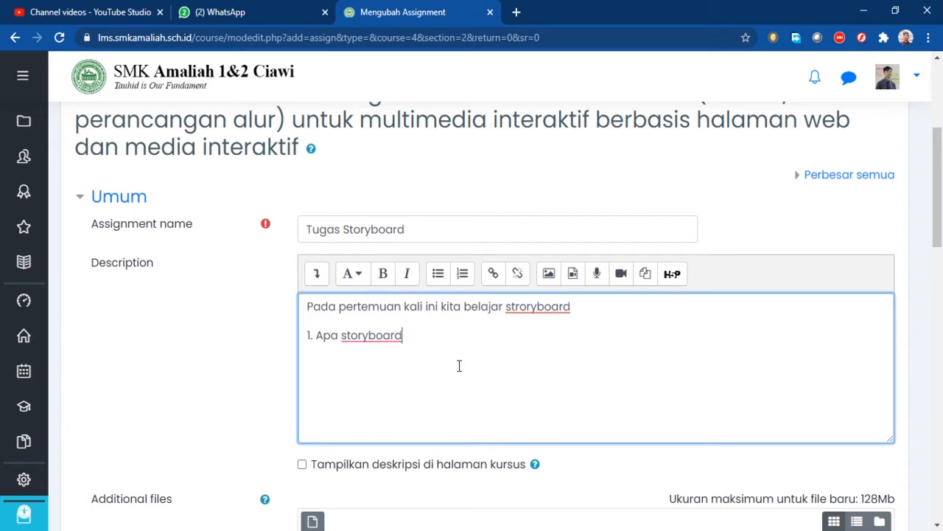
{"action": "key", "text": "Left"}
{"action": "key", "text": "Left"}
{"action": "key", "text": "Left"}
{"action": "key", "text": "Left"}
{"action": "key", "text": "Left"}
{"action": "key", "text": "Left"}
{"action": "key", "text": "Left"}
{"action": "key", "text": "Left"}
{"action": "key", "text": "Left"}
{"action": "key", "text": "Left"}
{"action": "type", "text": "yang anda "}
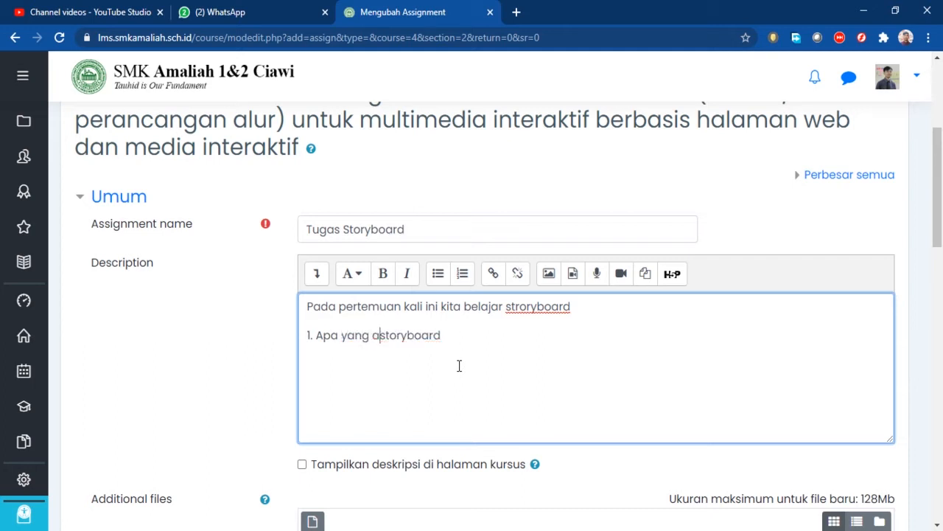
{"action": "type", "text": "ketahui ten"}
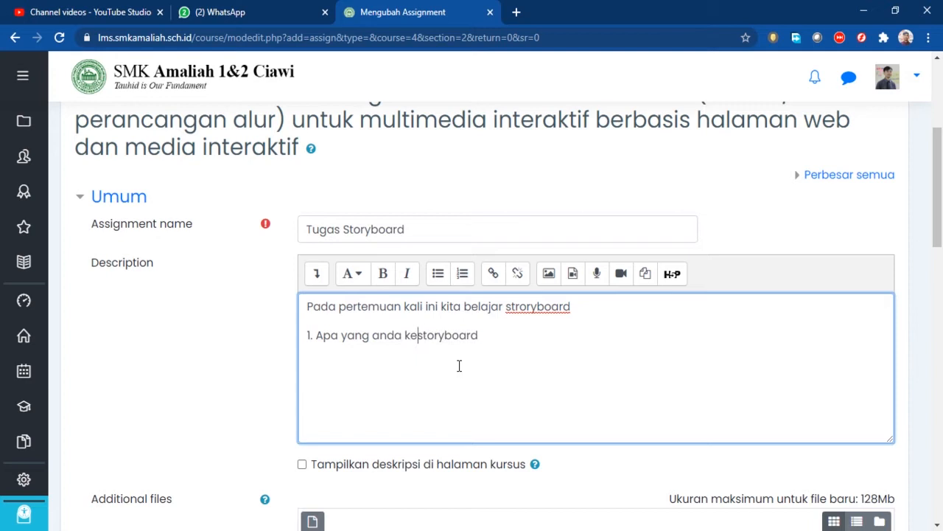
{"action": "type", "text": "tang"}
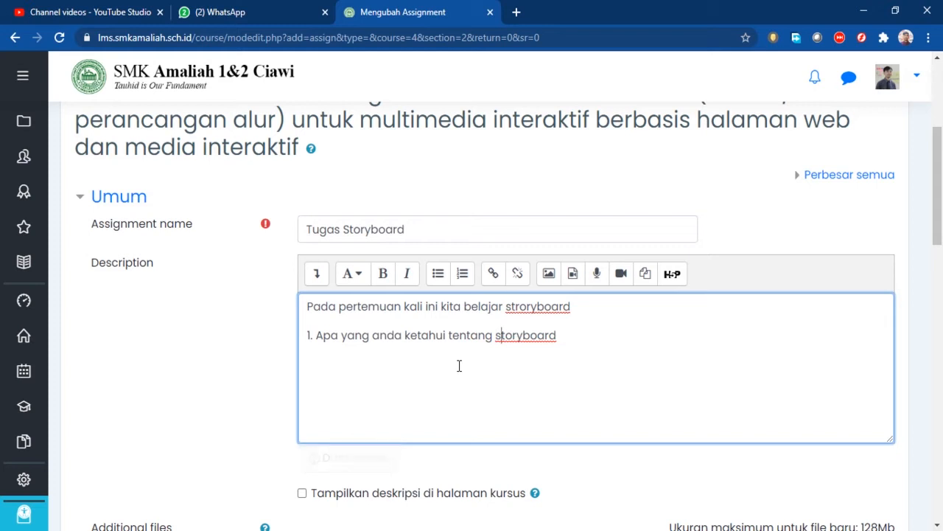
Add a closing paragraph reading "Tugas diupload" below the question in the description.
{"action": "key", "text": "Right"}
{"action": "key", "text": "Right"}
{"action": "key", "text": "Right"}
{"action": "key", "text": "Right"}
{"action": "key", "text": "Right"}
{"action": "key", "text": "Right"}
{"action": "key", "text": "Right"}
{"action": "key", "text": "Right"}
{"action": "key", "text": "Right"}
{"action": "key", "text": "Right"}
{"action": "key", "text": "Return"}
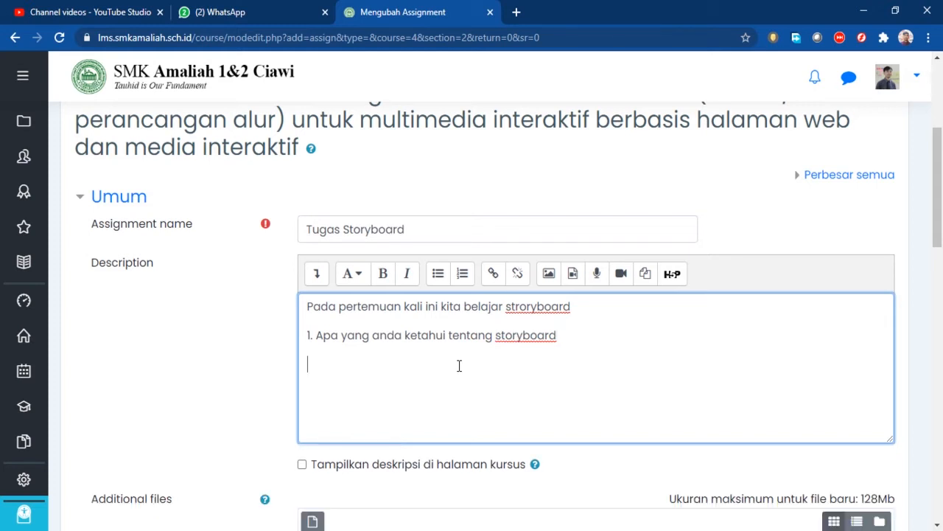
{"action": "type", "text": "Tugas diupload"}
{"action": "scroll", "coordinate": [457, 366], "scroll_direction": "down", "scroll_amount": 2}
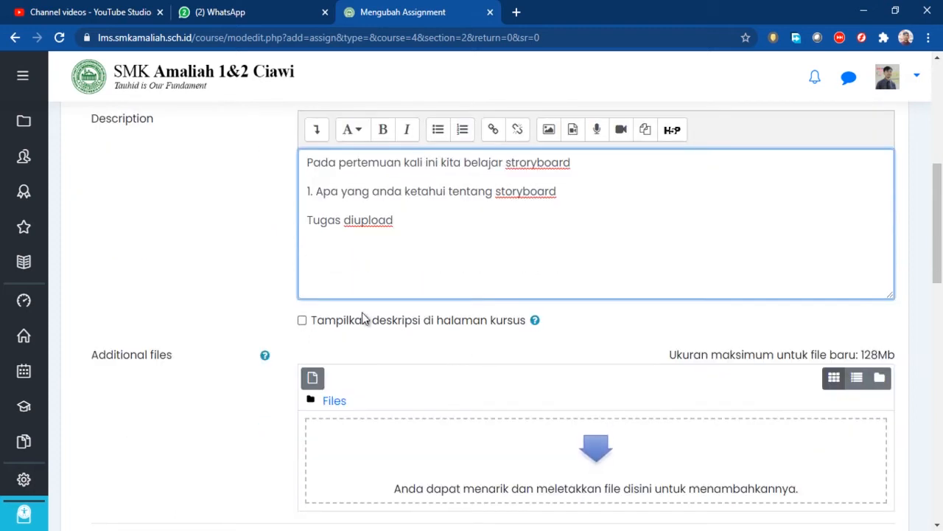
{"action": "scroll", "coordinate": [364, 316], "scroll_direction": "down", "scroll_amount": 1}
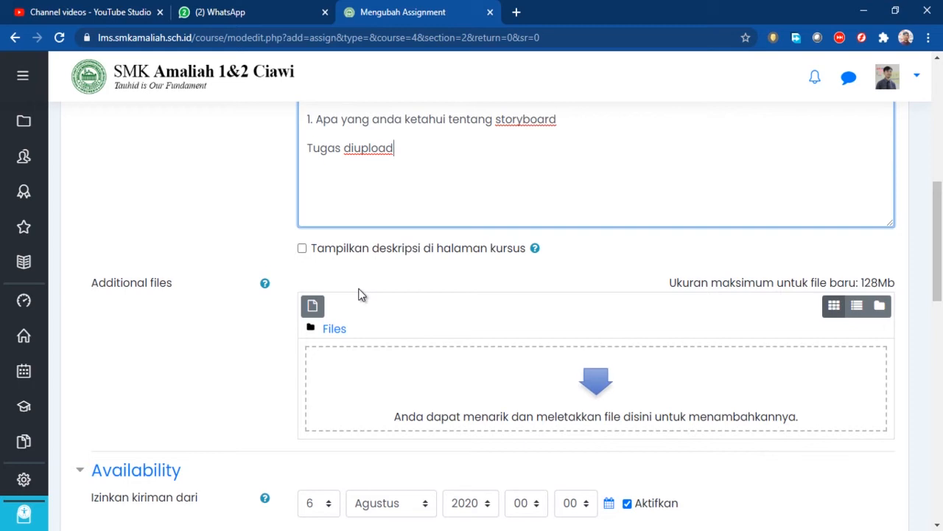
{"action": "left_click", "coordinate": [313, 306]}
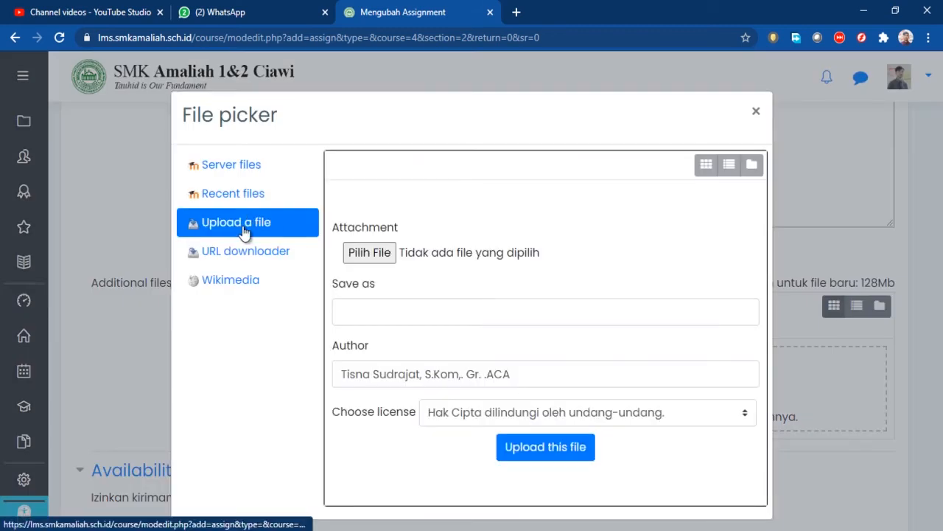
{"action": "left_click", "coordinate": [361, 253]}
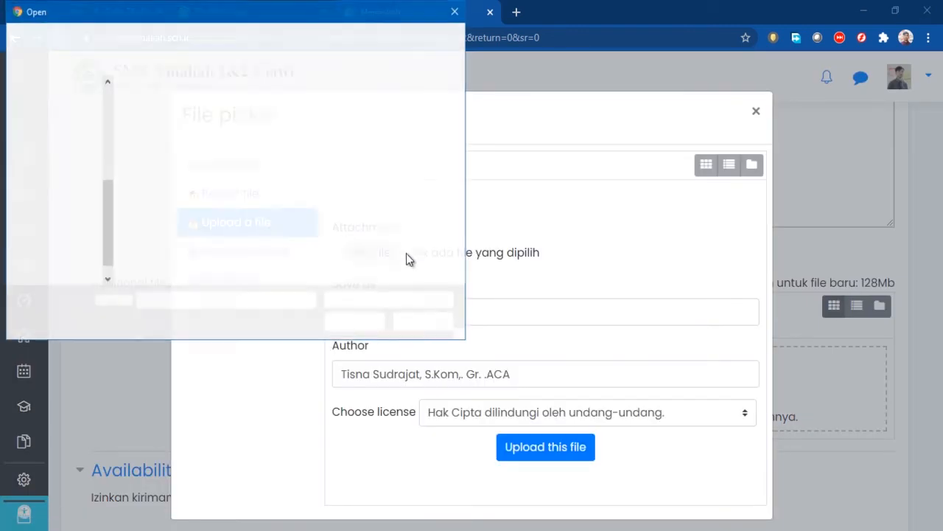
{"action": "left_click", "coordinate": [423, 322]}
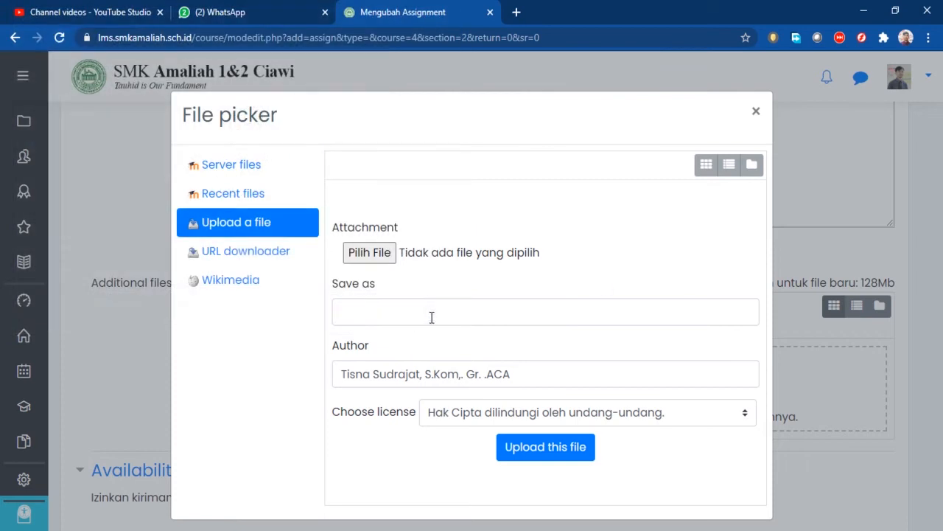
{"action": "left_click", "coordinate": [756, 112]}
Set the day of the assignment's due date to 6 in Agustus 2020.
{"action": "scroll", "coordinate": [540, 346], "scroll_direction": "down", "scroll_amount": 2}
{"action": "scroll", "coordinate": [295, 344], "scroll_direction": "down", "scroll_amount": 1}
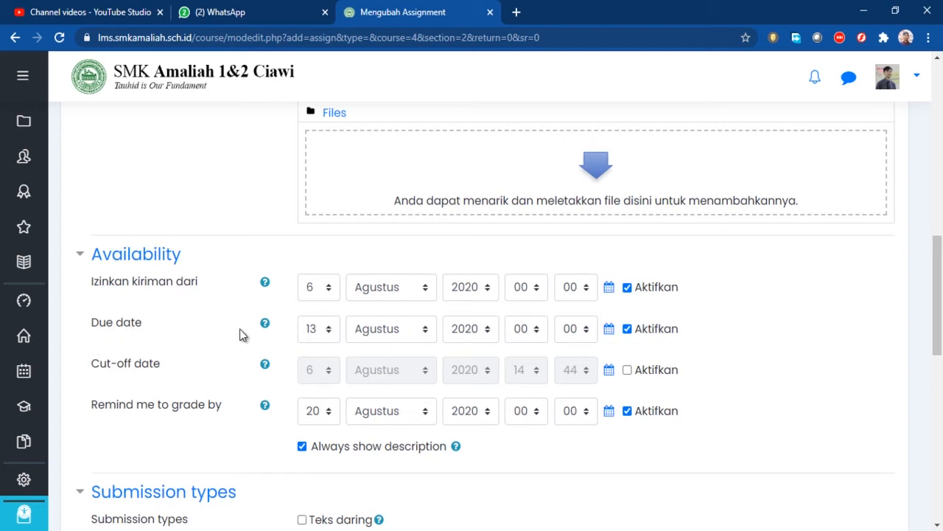
{"action": "left_click", "coordinate": [319, 334]}
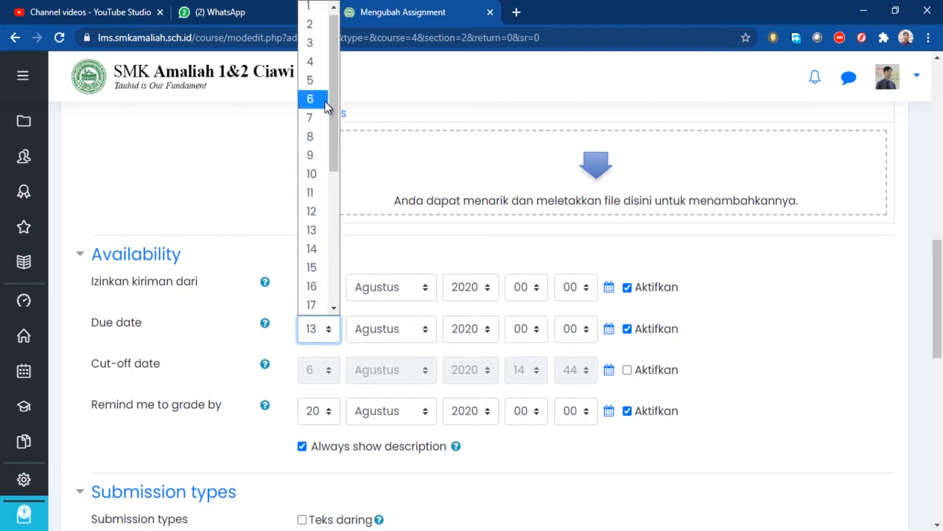
{"action": "left_click", "coordinate": [207, 321]}
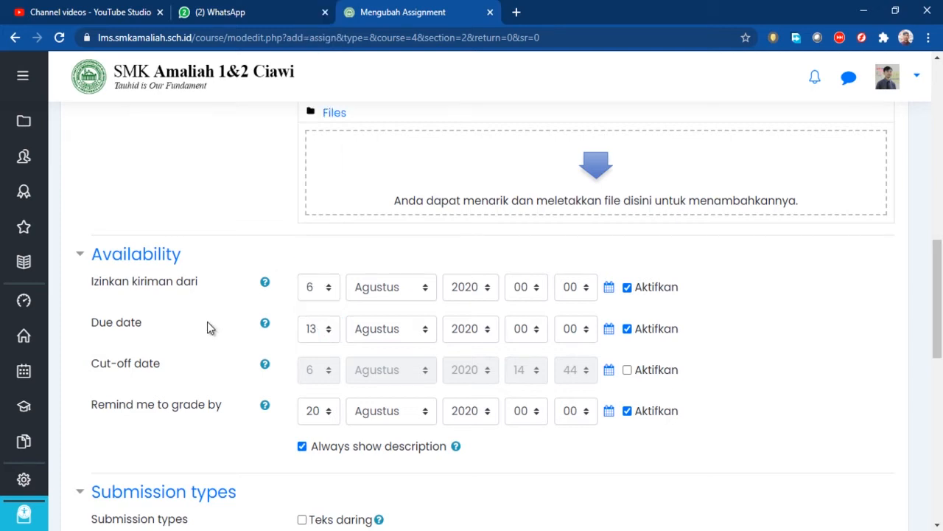
{"action": "left_click", "coordinate": [325, 334]}
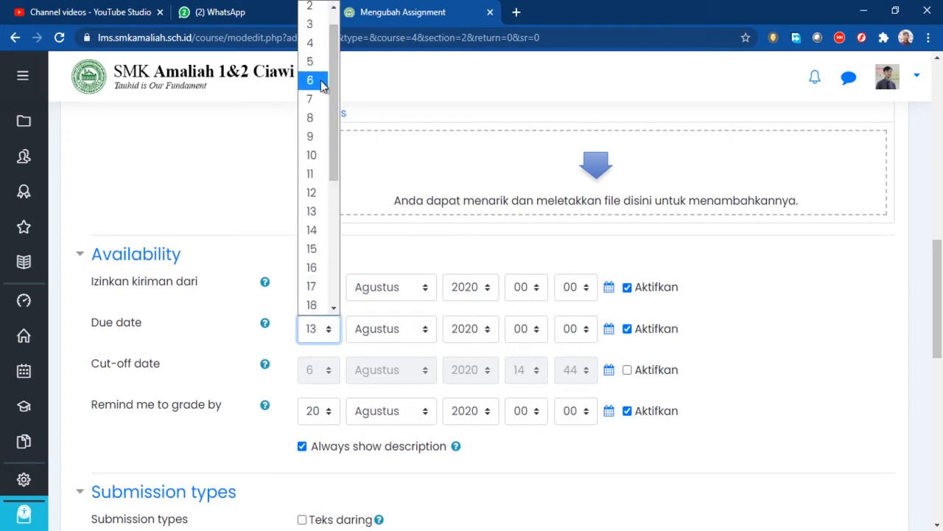
{"action": "left_click", "coordinate": [319, 99]}
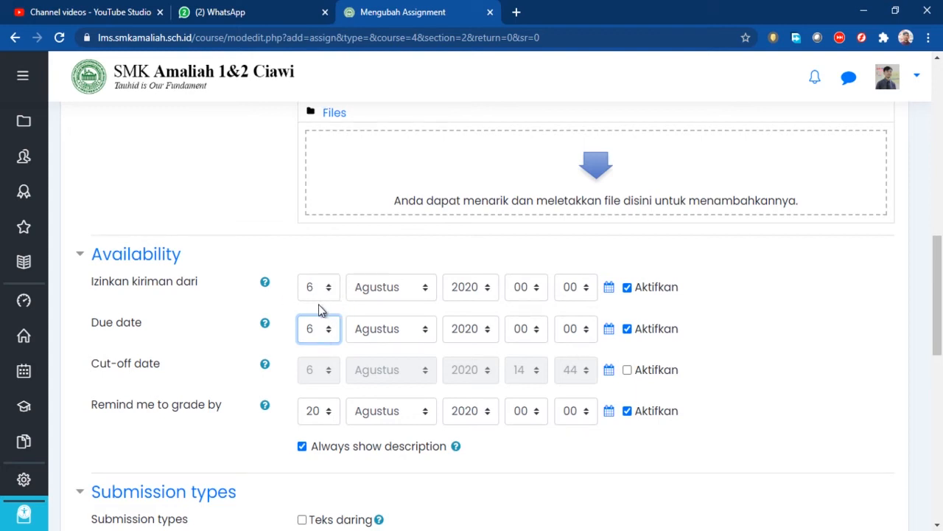
Set the hour of the assignment's due date to 23.
{"action": "left_click", "coordinate": [525, 332]}
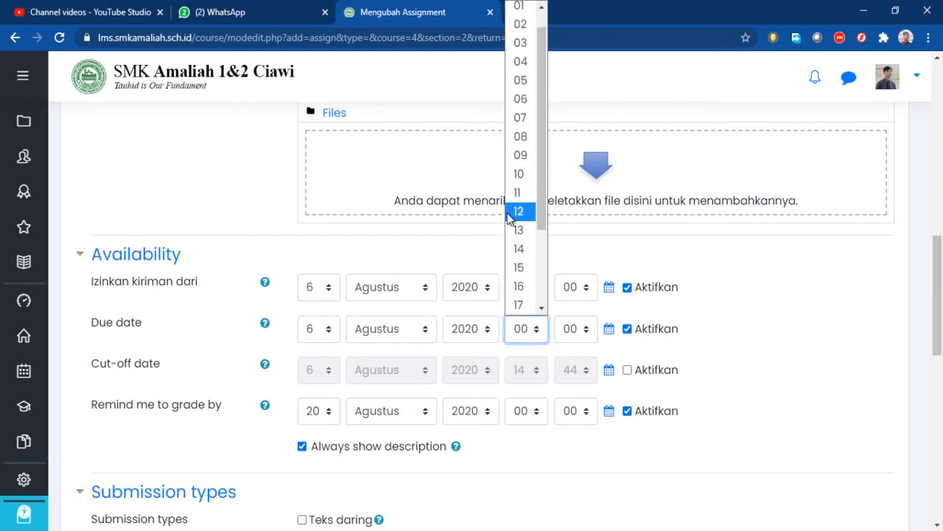
{"action": "scroll", "coordinate": [520, 229], "scroll_direction": "down", "scroll_amount": 2}
{"action": "left_click", "coordinate": [521, 306]}
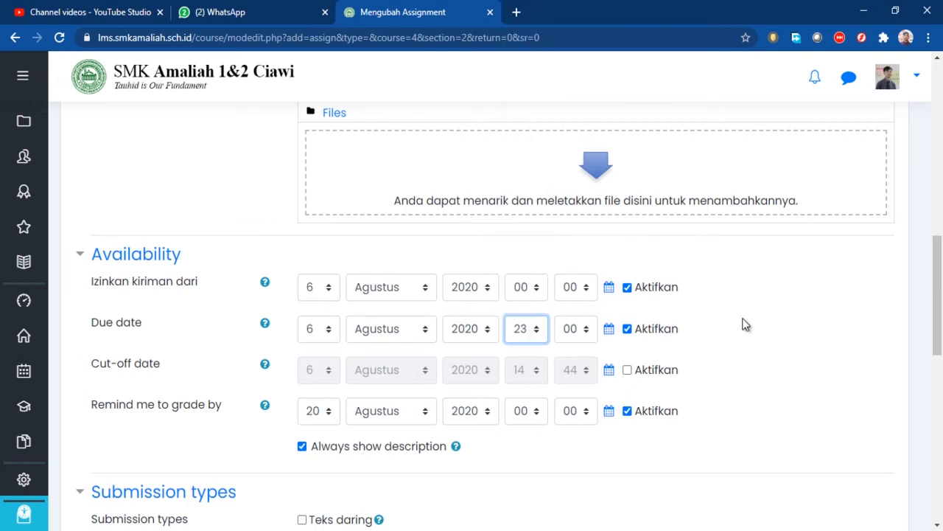
Set the day of the assignment's "Remind me to grade by" date to 7 in Agustus 2020.
{"action": "scroll", "coordinate": [176, 357], "scroll_direction": "down", "scroll_amount": 1}
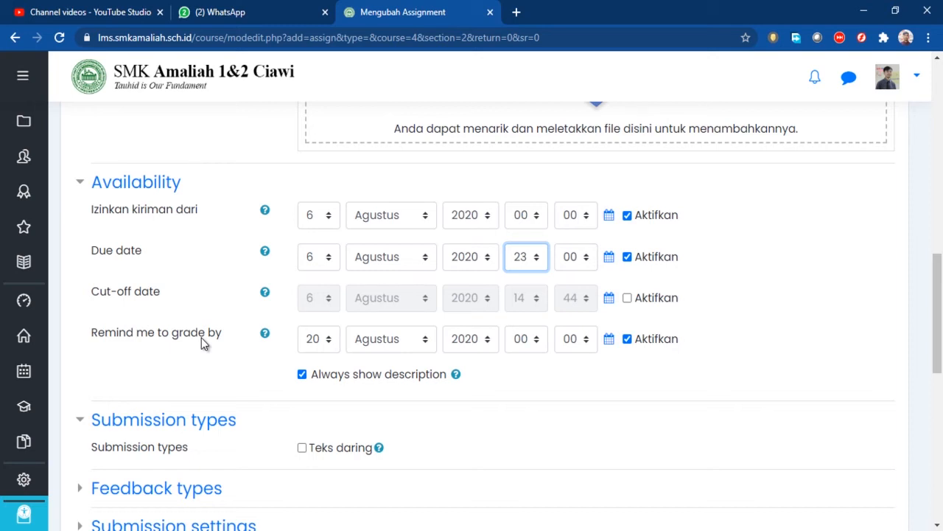
{"action": "left_click", "coordinate": [317, 341]}
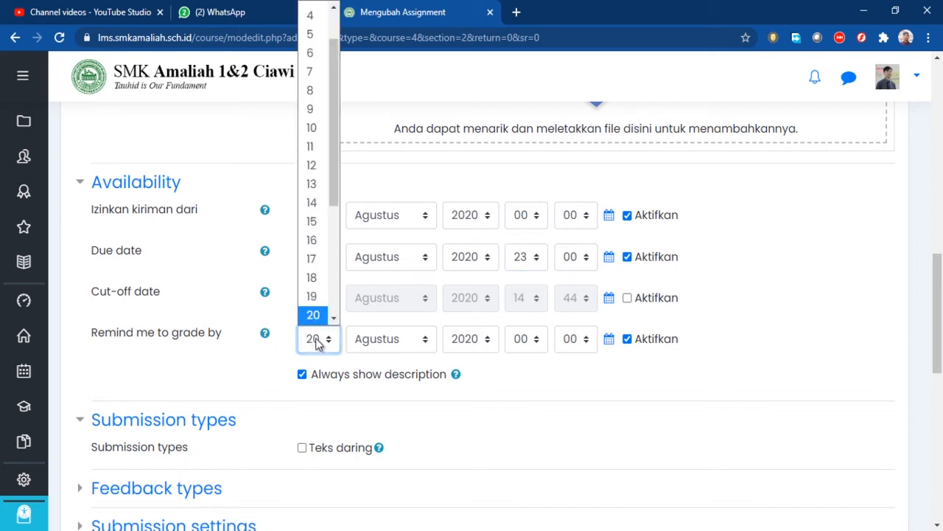
{"action": "left_click", "coordinate": [213, 252]}
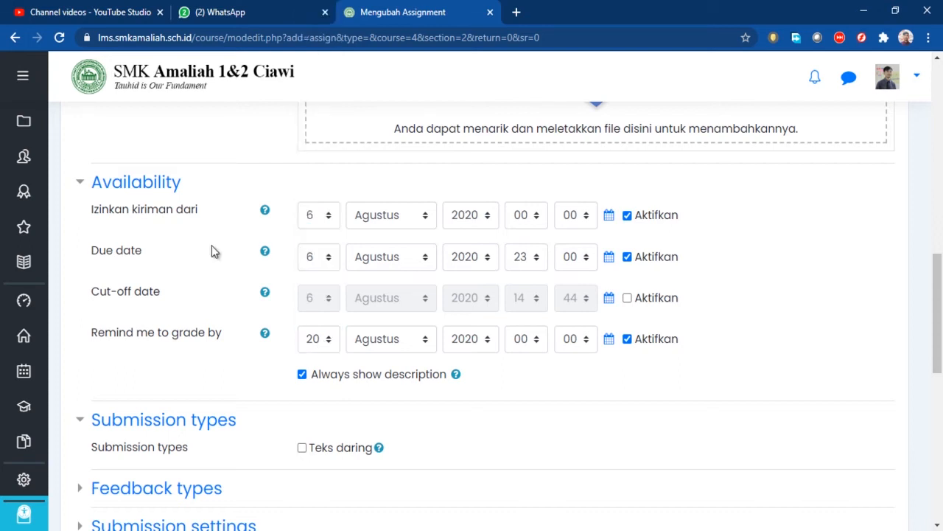
{"action": "left_click", "coordinate": [321, 344]}
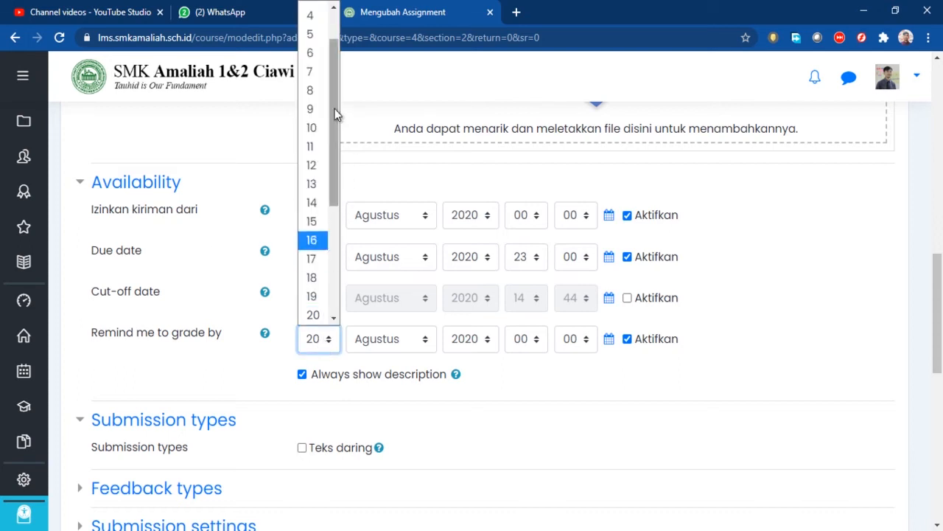
{"action": "left_click", "coordinate": [313, 72]}
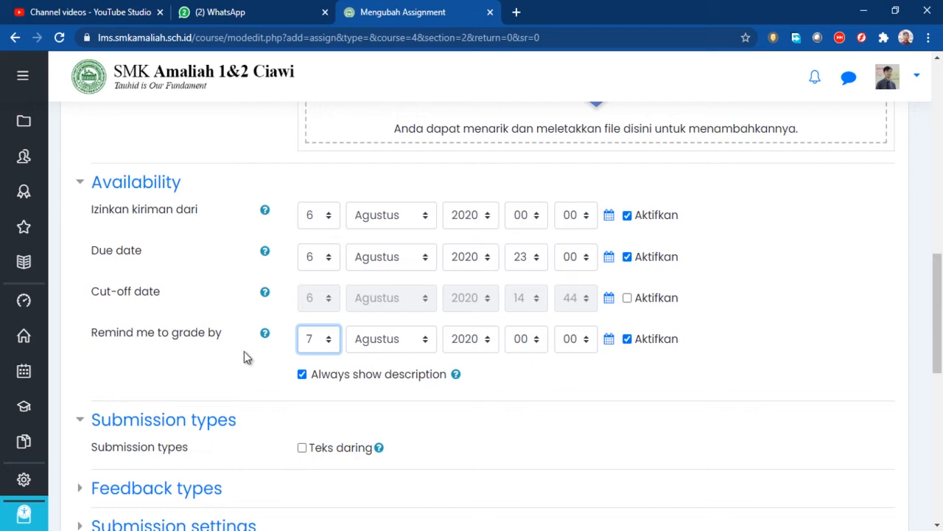
Enable Teks daring as the submission type for the assignment.
{"action": "scroll", "coordinate": [545, 414], "scroll_direction": "down", "scroll_amount": 2}
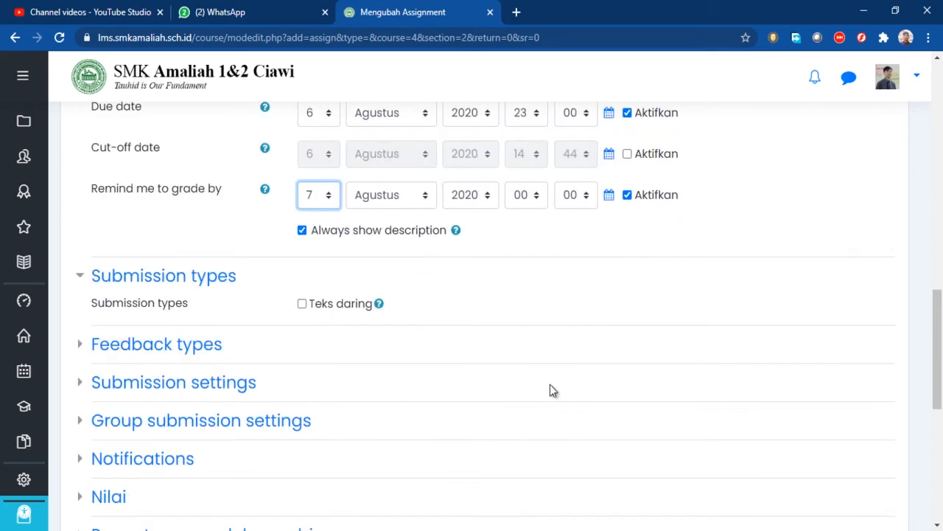
{"action": "left_click", "coordinate": [80, 279]}
{"action": "left_click", "coordinate": [80, 280]}
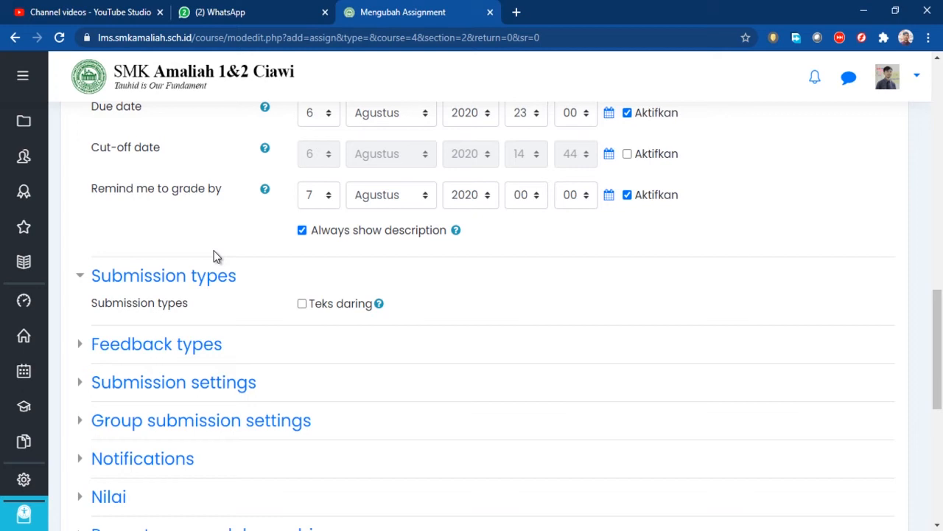
{"action": "left_click", "coordinate": [303, 305]}
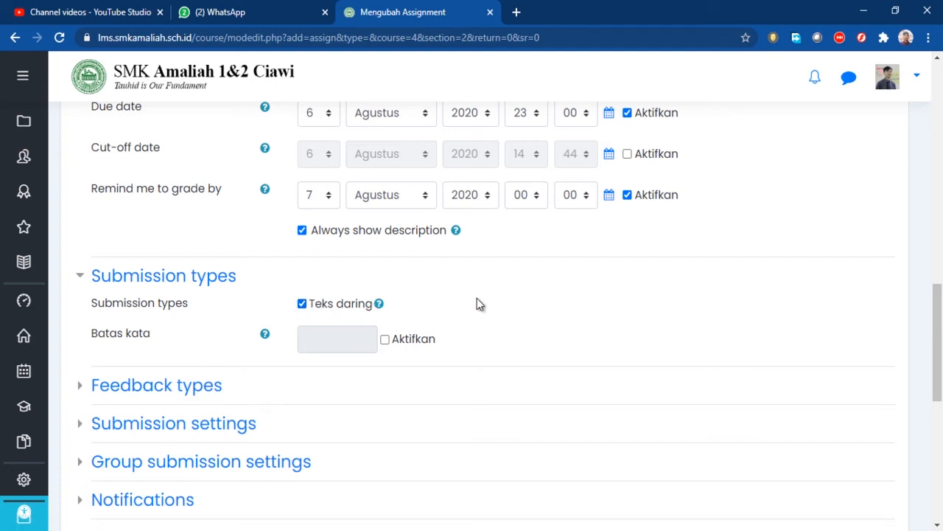
Set the assignment's completion tracking to "Show activity as complete when conditions are met".
{"action": "scroll", "coordinate": [477, 303], "scroll_direction": "down", "scroll_amount": 1}
{"action": "scroll", "coordinate": [478, 302], "scroll_direction": "down", "scroll_amount": 2}
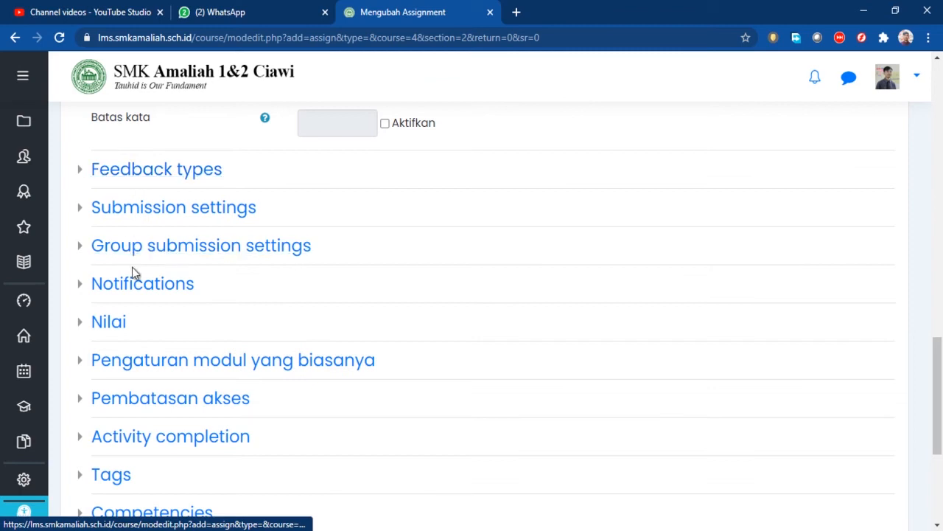
{"action": "scroll", "coordinate": [292, 375], "scroll_direction": "down", "scroll_amount": 1}
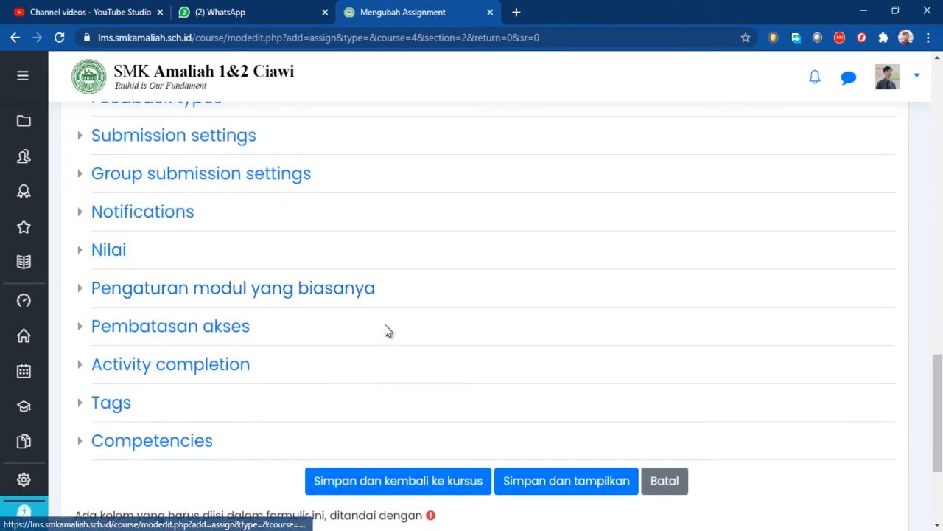
{"action": "left_click", "coordinate": [80, 370]}
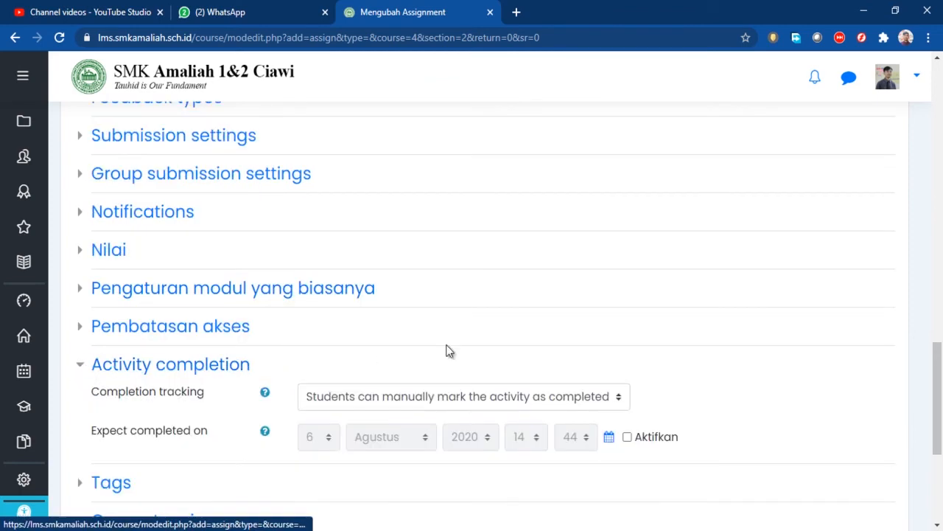
{"action": "scroll", "coordinate": [453, 342], "scroll_direction": "down", "scroll_amount": 2}
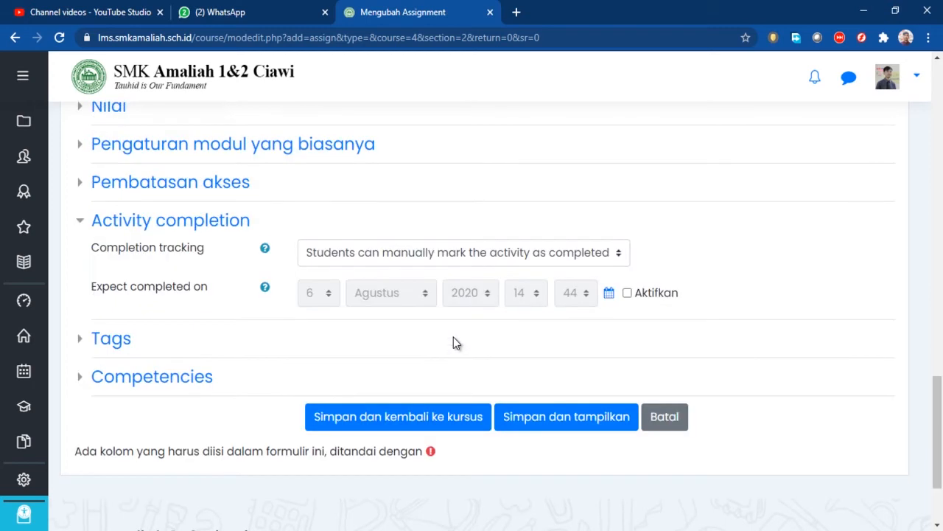
{"action": "left_click", "coordinate": [566, 262]}
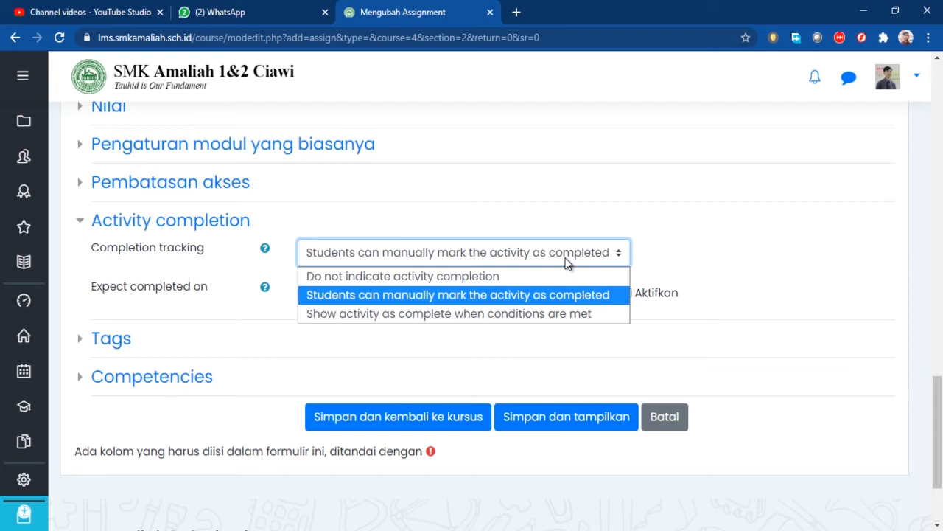
{"action": "left_click", "coordinate": [403, 316]}
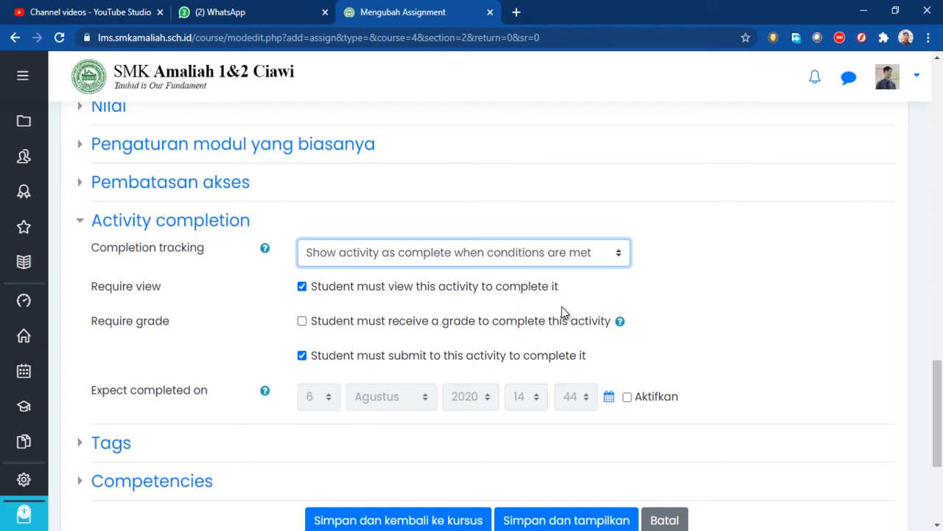
Remove the condition that students must submit to complete the activity, and save the assignment, returning to the course.
{"action": "scroll", "coordinate": [561, 308], "scroll_direction": "down", "scroll_amount": 1}
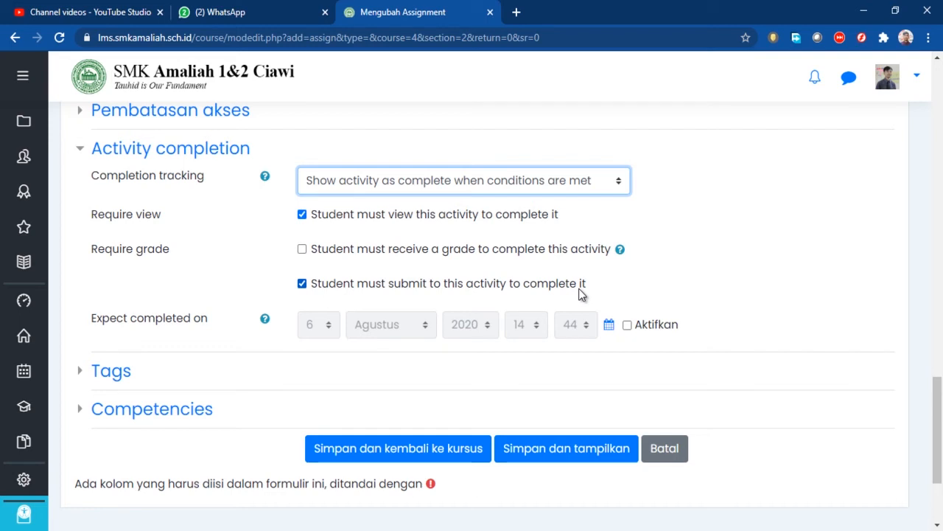
{"action": "left_click", "coordinate": [304, 287]}
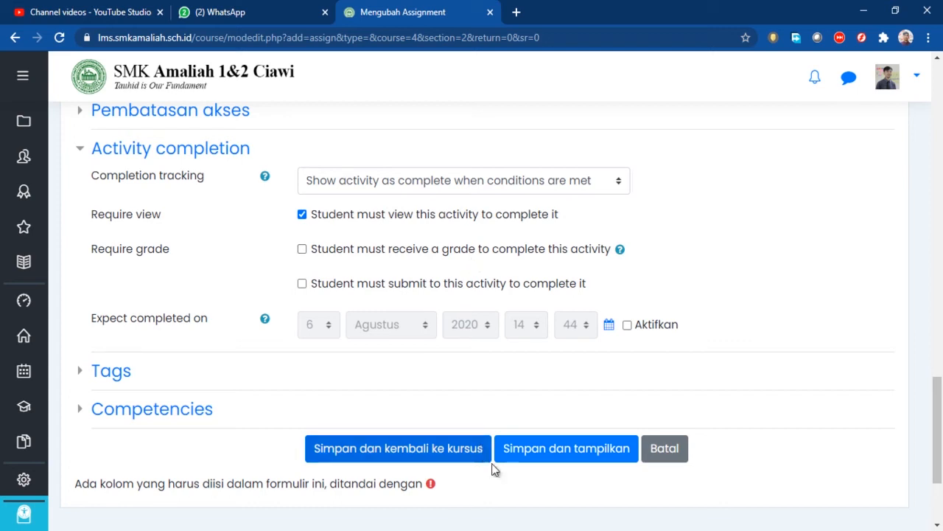
{"action": "left_click", "coordinate": [458, 451]}
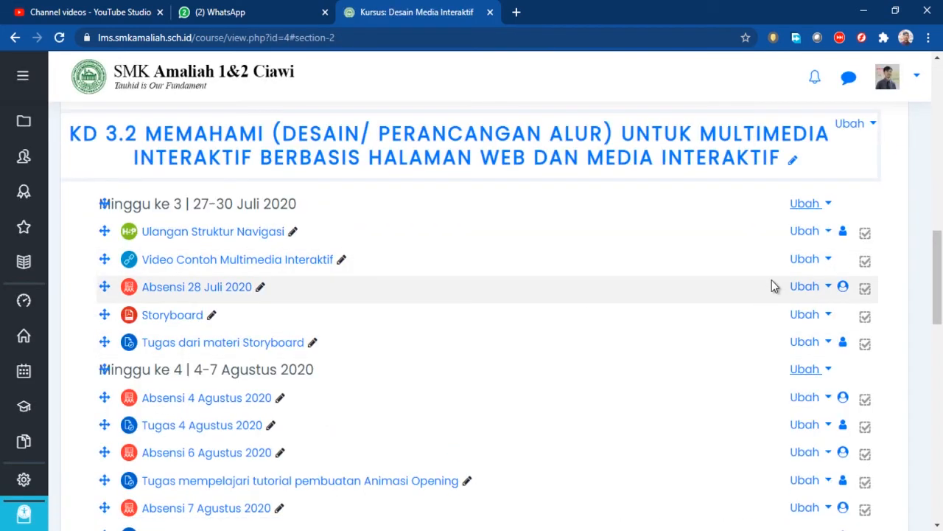
Check the Tugas Storyboard entry in the KD 3.2 section and log out of the teacher account.
{"action": "scroll", "coordinate": [771, 280], "scroll_direction": "down", "scroll_amount": 3}
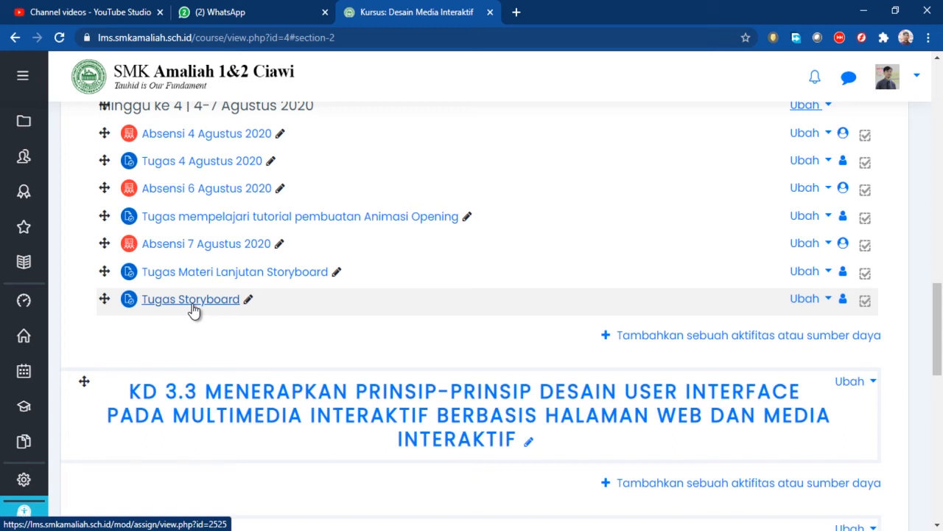
{"action": "left_click", "coordinate": [916, 76]}
{"action": "left_click", "coordinate": [782, 302]}
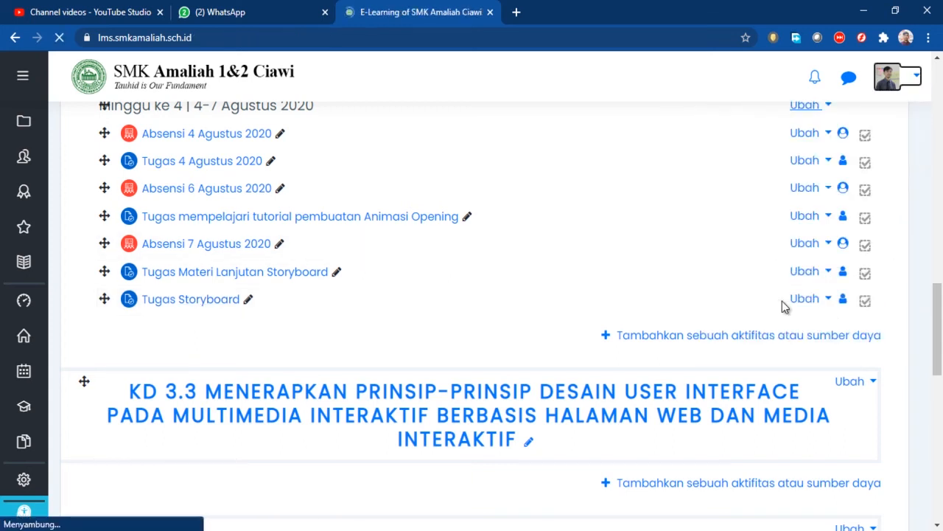
Sign in to the platform as user01 using the saved account password.
{"action": "left_click", "coordinate": [701, 194]}
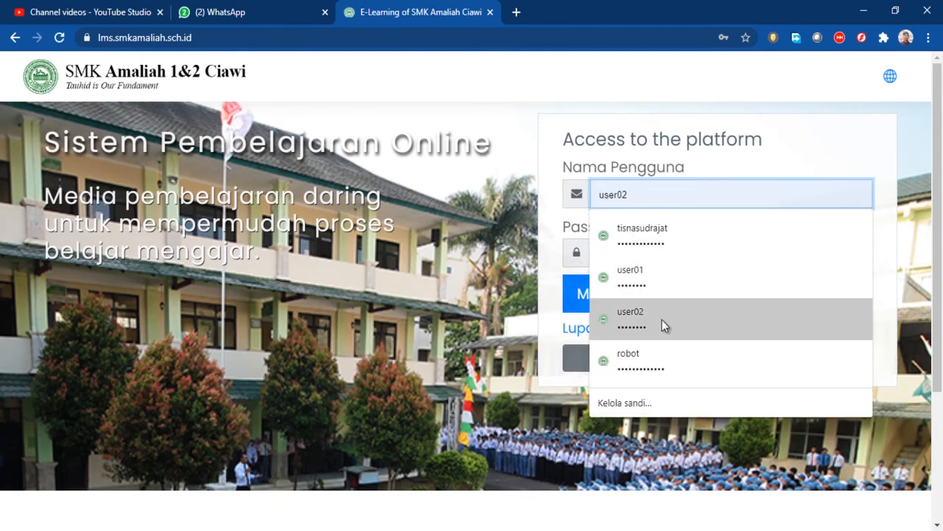
{"action": "left_click", "coordinate": [655, 284]}
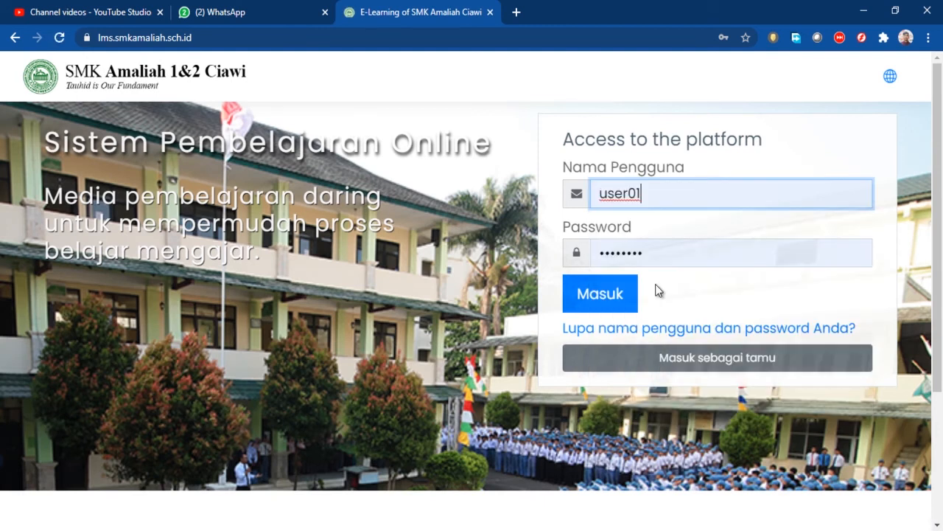
{"action": "left_click", "coordinate": [606, 308]}
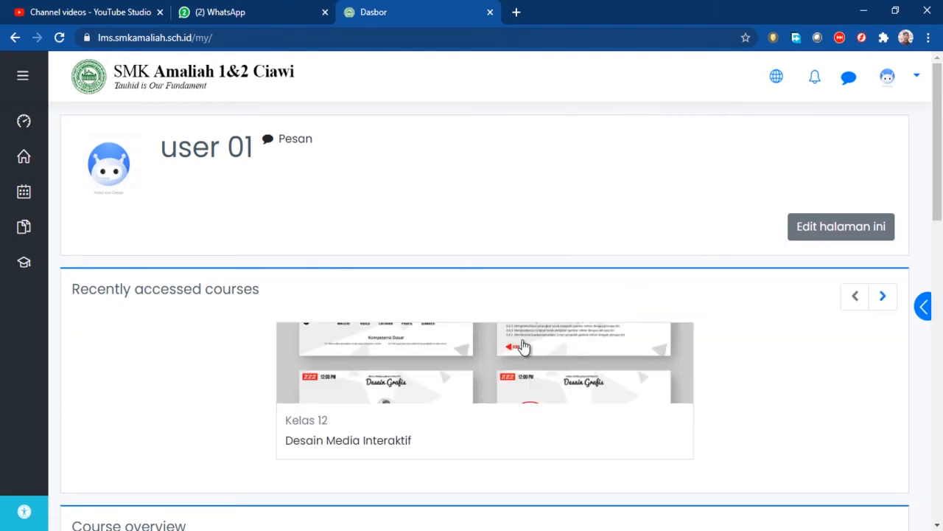
Open the Tugas Storyboard assignment in the KD 3.2 section of the Desain Media Interaktif course.
{"action": "left_click", "coordinate": [505, 348]}
{"action": "scroll", "coordinate": [489, 341], "scroll_direction": "down", "scroll_amount": 10}
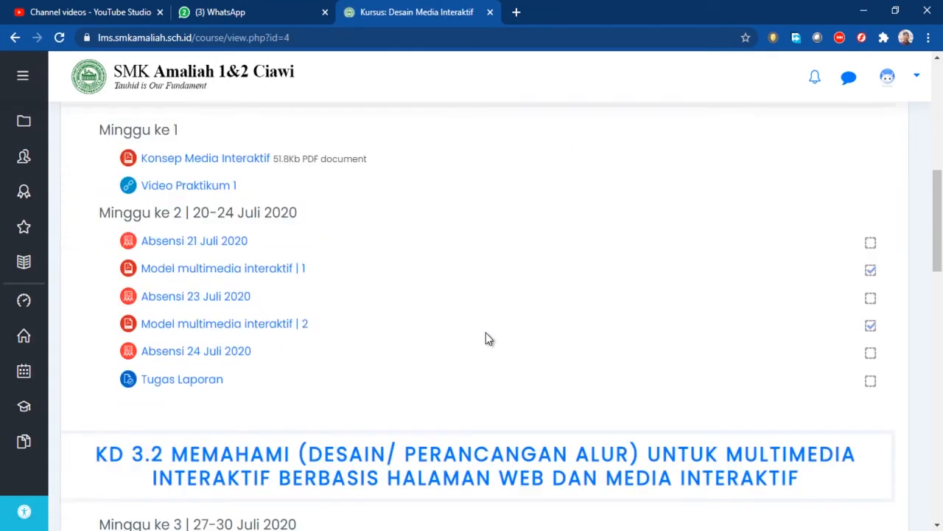
{"action": "scroll", "coordinate": [460, 326], "scroll_direction": "down", "scroll_amount": 4}
{"action": "scroll", "coordinate": [458, 337], "scroll_direction": "down", "scroll_amount": 1}
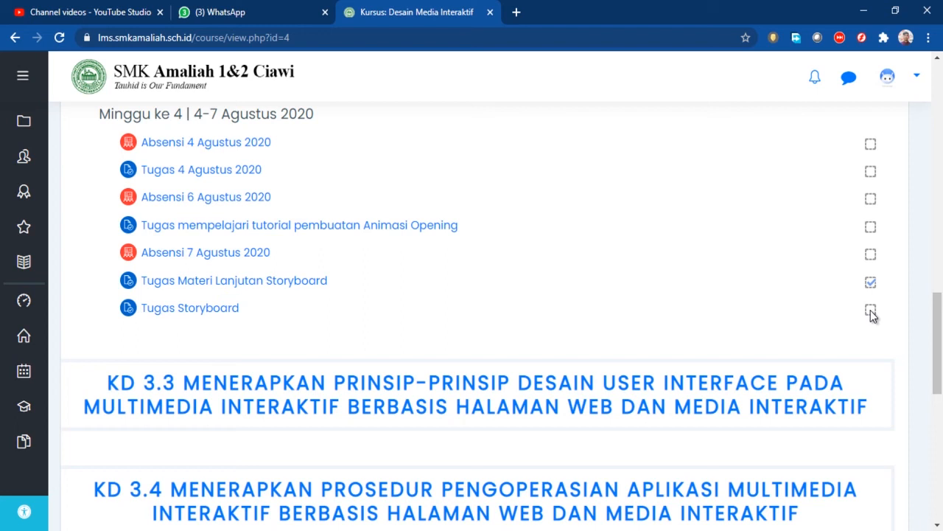
{"action": "left_click", "coordinate": [199, 315]}
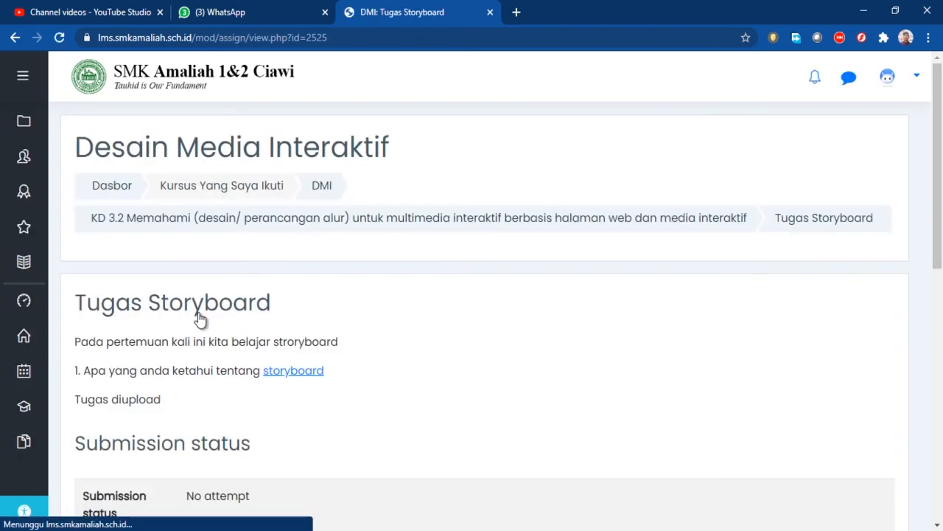
Review the assignment's instructions and submission status, and start a new submission in its Teks daring editor.
{"action": "scroll", "coordinate": [426, 380], "scroll_direction": "down", "scroll_amount": 1}
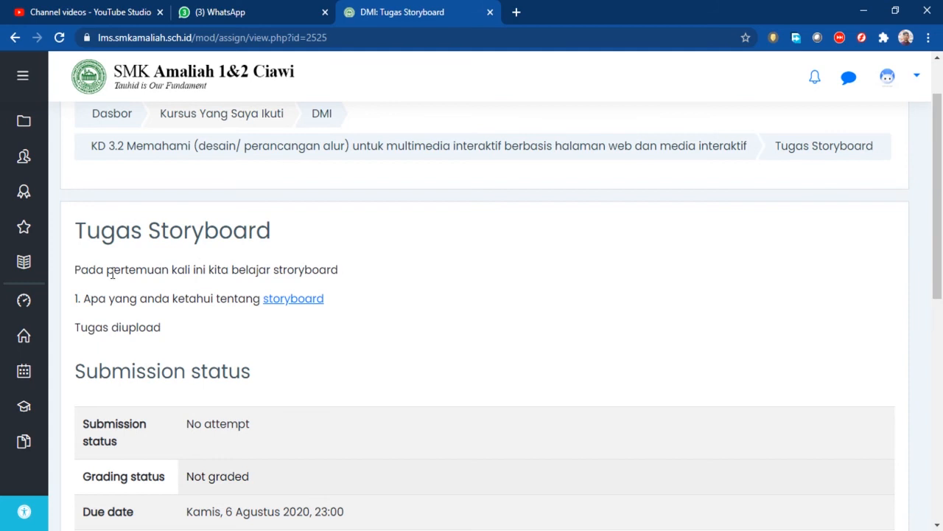
{"action": "left_click_drag", "start_coordinate": [80, 268], "coordinate": [351, 287]}
{"action": "scroll", "coordinate": [352, 287], "scroll_direction": "down", "scroll_amount": 1}
{"action": "left_click", "coordinate": [179, 270]}
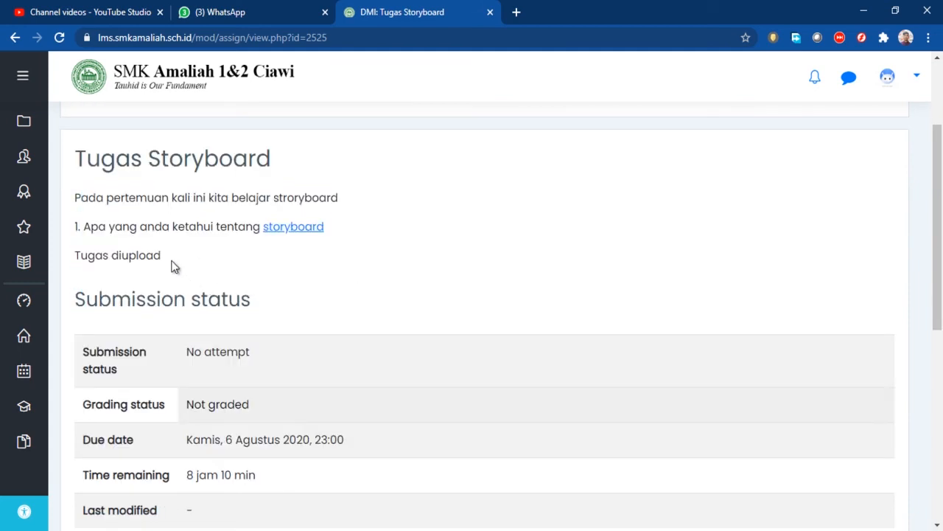
{"action": "left_click_drag", "start_coordinate": [81, 255], "coordinate": [161, 255]}
{"action": "scroll", "coordinate": [160, 255], "scroll_direction": "down", "scroll_amount": 2}
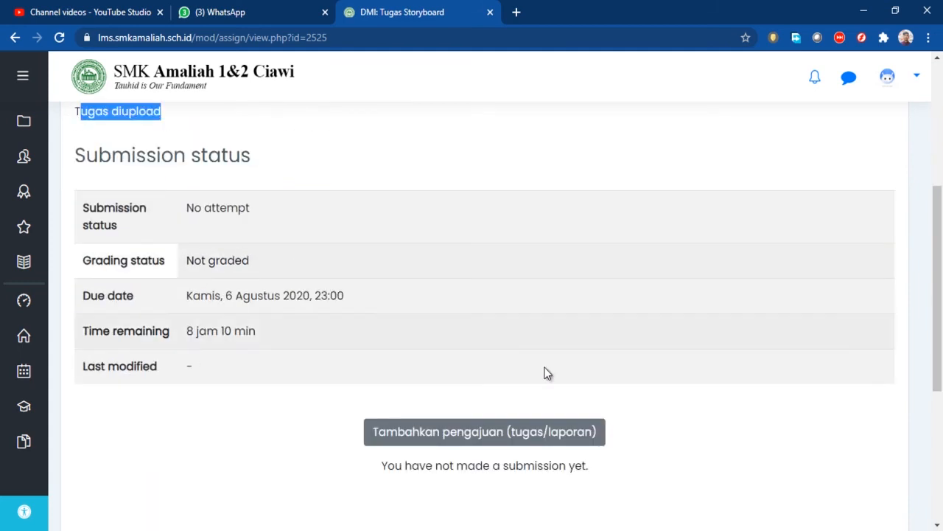
{"action": "left_click", "coordinate": [480, 435]}
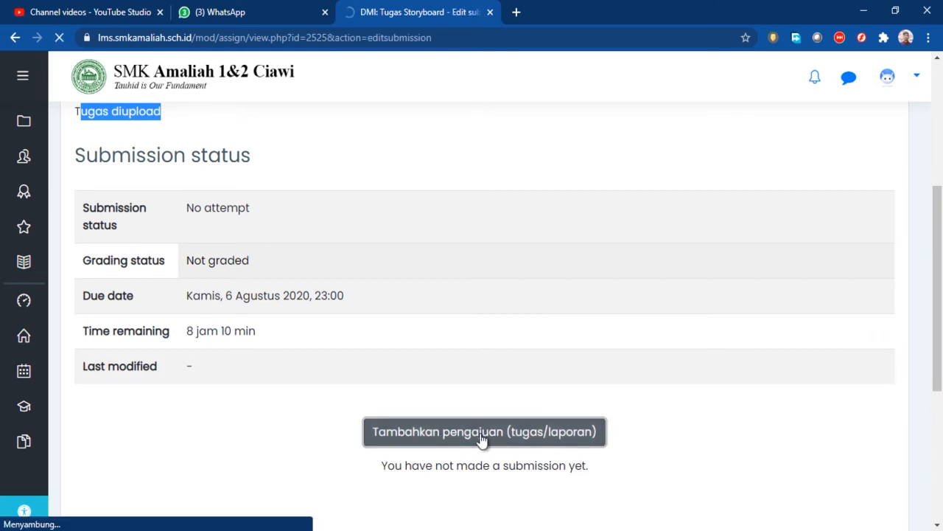
{"action": "scroll", "coordinate": [532, 385], "scroll_direction": "down", "scroll_amount": 2}
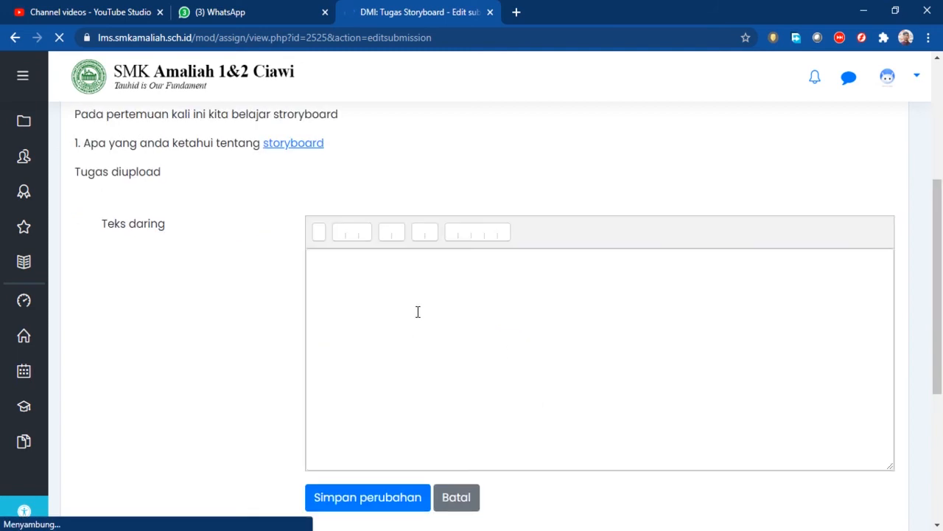
{"action": "left_click", "coordinate": [416, 309]}
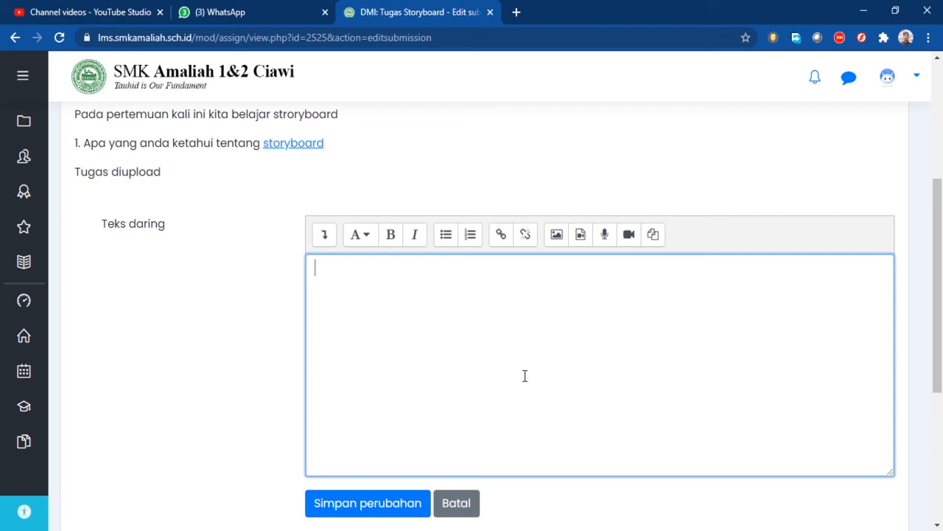
{"action": "scroll", "coordinate": [525, 376], "scroll_direction": "up", "scroll_amount": 3}
{"action": "scroll", "coordinate": [525, 378], "scroll_direction": "down", "scroll_amount": 2}
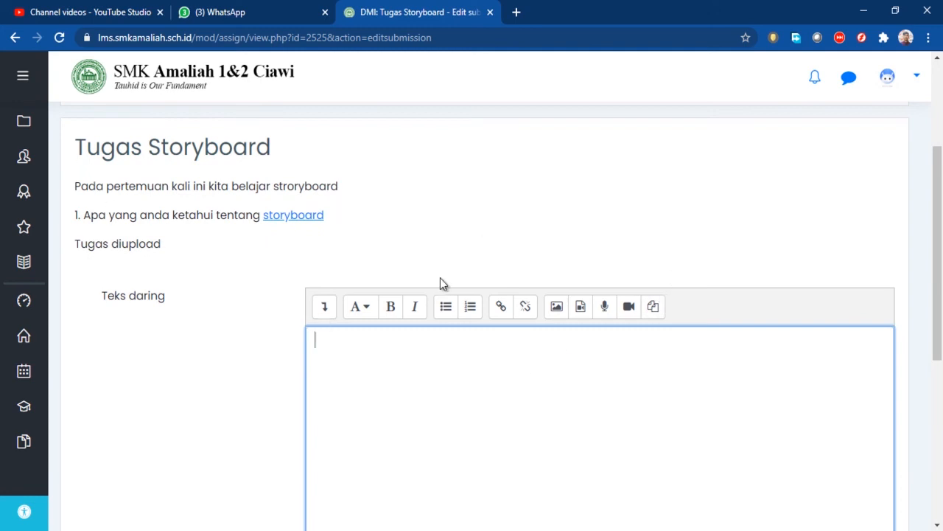
{"action": "scroll", "coordinate": [440, 280], "scroll_direction": "down", "scroll_amount": 1}
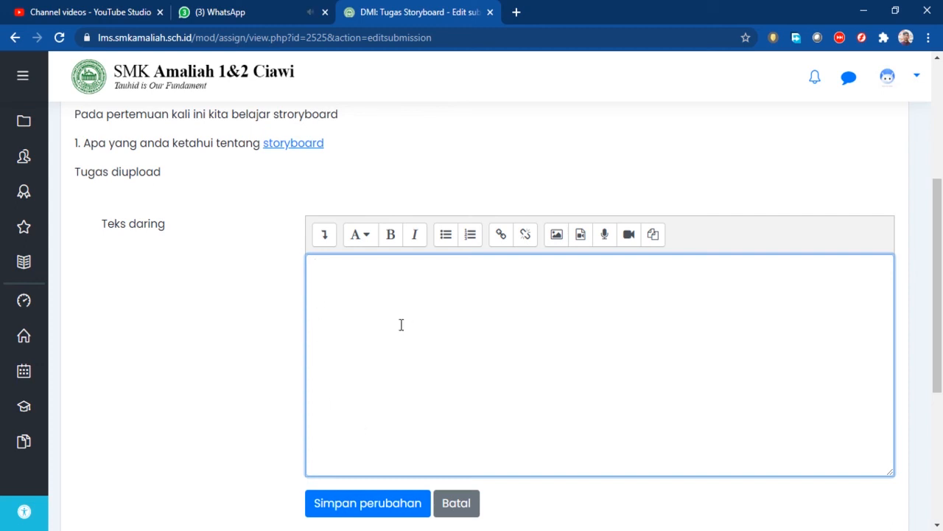
Return from the unsaved submission to the Tugas Storyboard submission status through the KD 3.2 section, and log out of the student account.
{"action": "scroll", "coordinate": [401, 324], "scroll_direction": "up", "scroll_amount": 4}
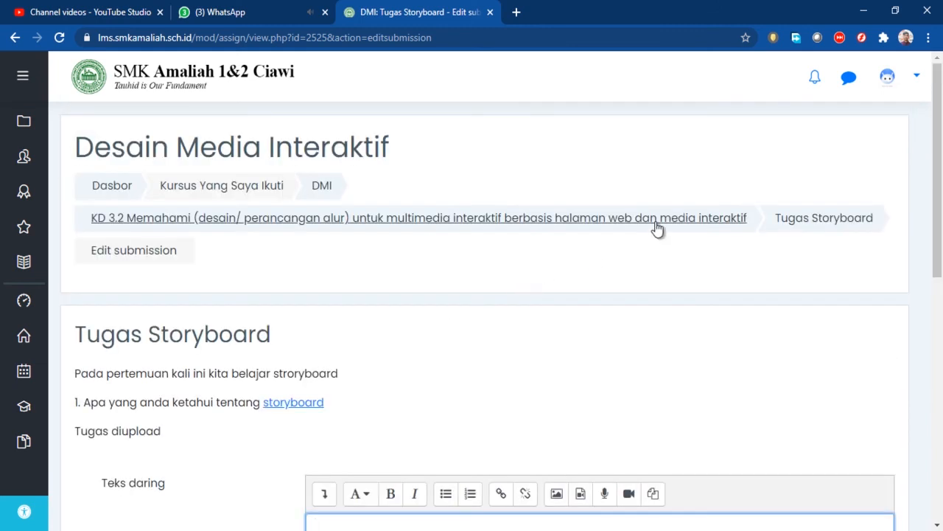
{"action": "left_click", "coordinate": [657, 224]}
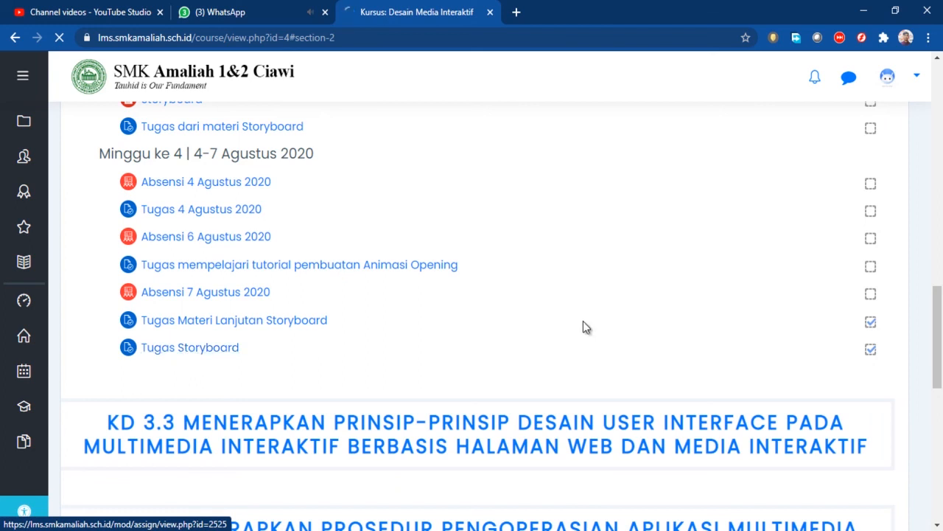
{"action": "scroll", "coordinate": [704, 312], "scroll_direction": "down", "scroll_amount": 3}
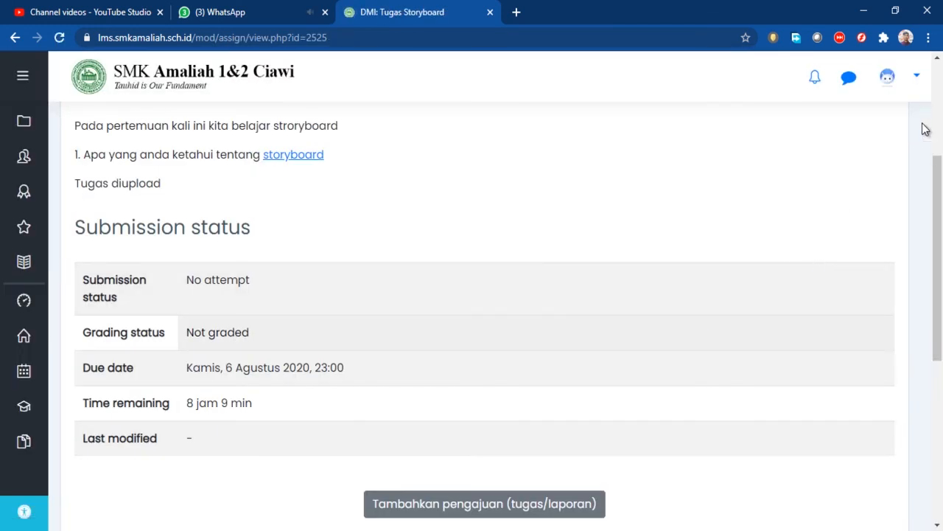
{"action": "left_click", "coordinate": [918, 77]}
{"action": "left_click", "coordinate": [833, 314]}
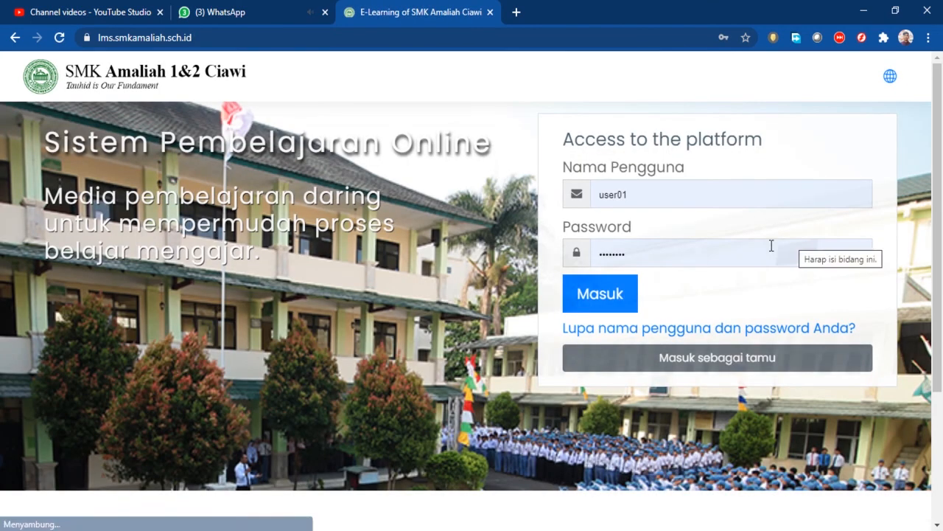
Sign in to the teacher account using its saved username and account password.
{"action": "left_click", "coordinate": [646, 195]}
{"action": "left_click", "coordinate": [661, 271]}
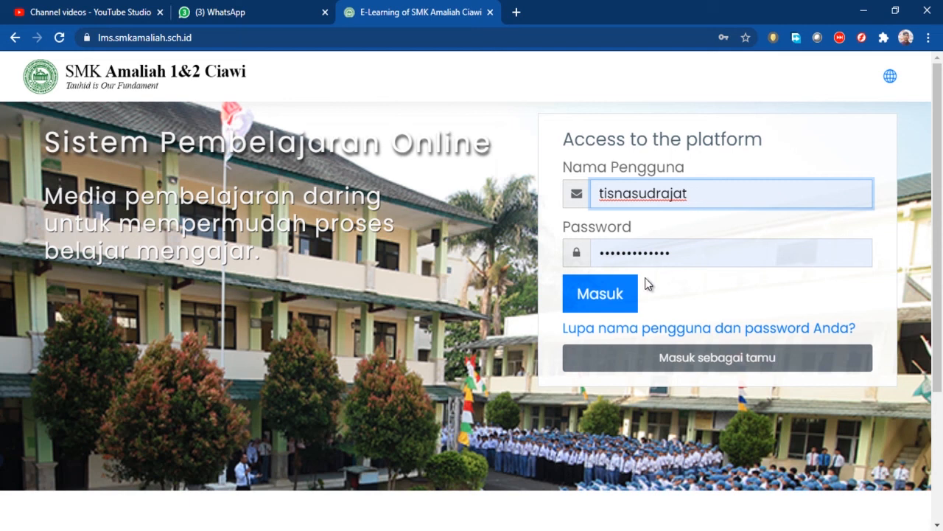
{"action": "left_click", "coordinate": [612, 293]}
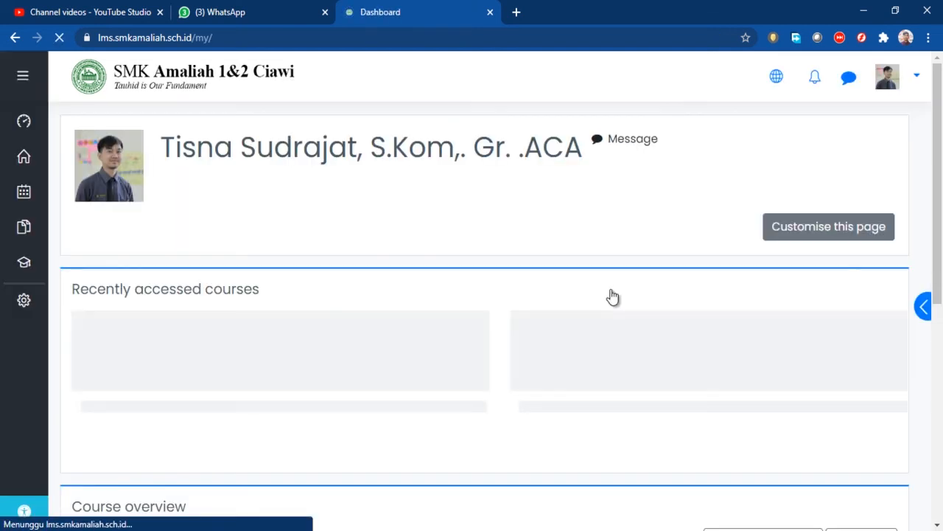
Open the Tugas Storyboard assignment under Minggu ke 4 in the Desain Media Interaktif course.
{"action": "scroll", "coordinate": [609, 297], "scroll_direction": "down", "scroll_amount": 3}
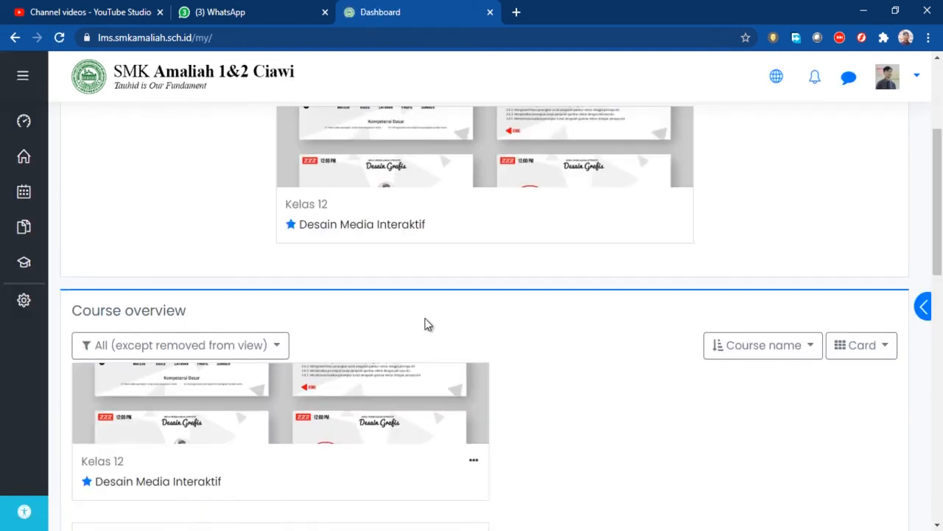
{"action": "scroll", "coordinate": [426, 322], "scroll_direction": "up", "scroll_amount": 2}
{"action": "left_click", "coordinate": [484, 298]}
{"action": "scroll", "coordinate": [385, 335], "scroll_direction": "down", "scroll_amount": 15}
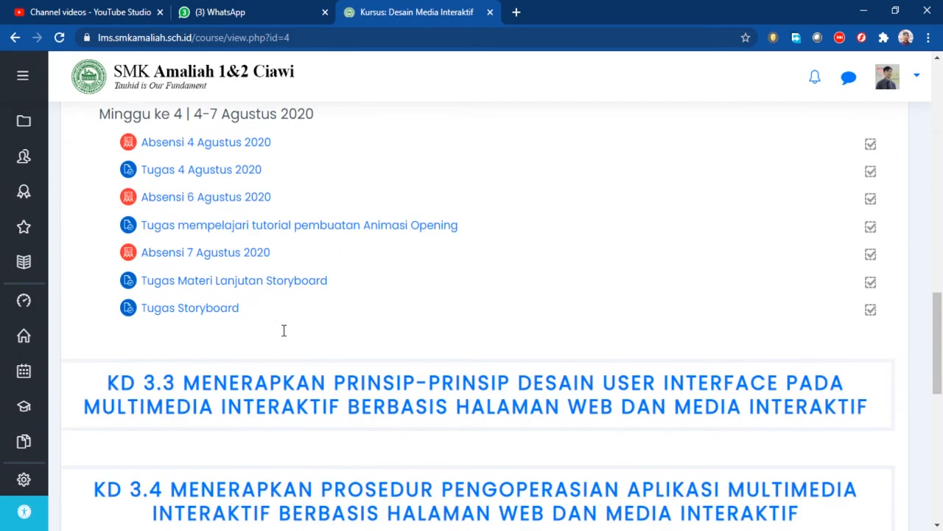
{"action": "left_click", "coordinate": [212, 309]}
Review the grading summary of Tugas Storyboard and open its grading page for individual students.
{"action": "scroll", "coordinate": [501, 343], "scroll_direction": "down", "scroll_amount": 3}
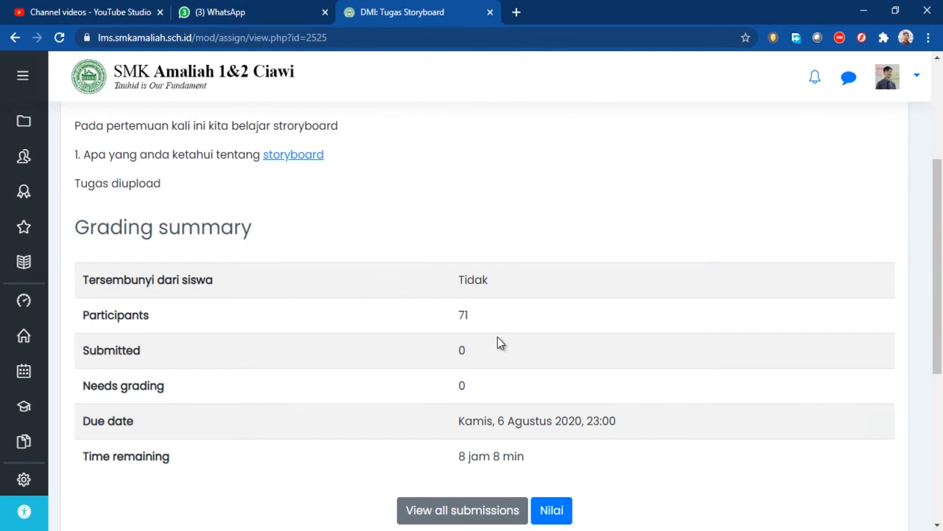
{"action": "scroll", "coordinate": [516, 364], "scroll_direction": "down", "scroll_amount": 2}
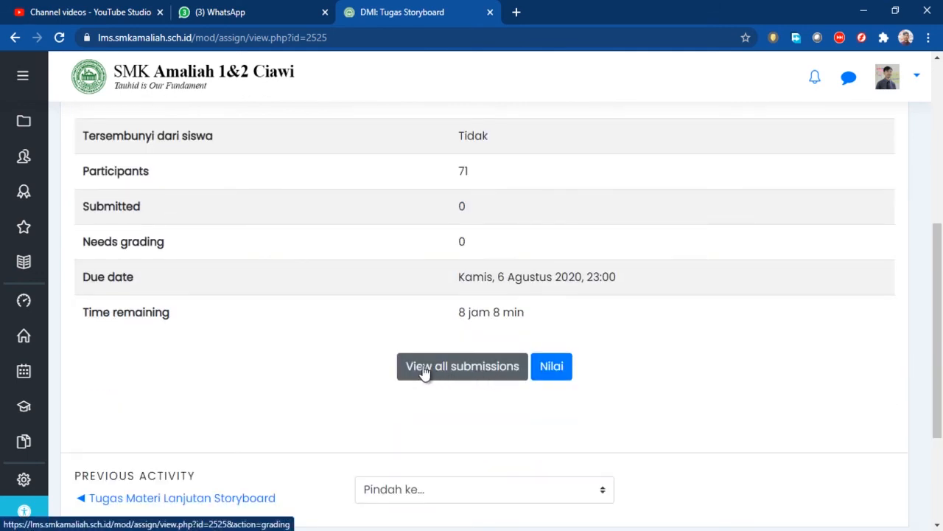
{"action": "left_click", "coordinate": [556, 368]}
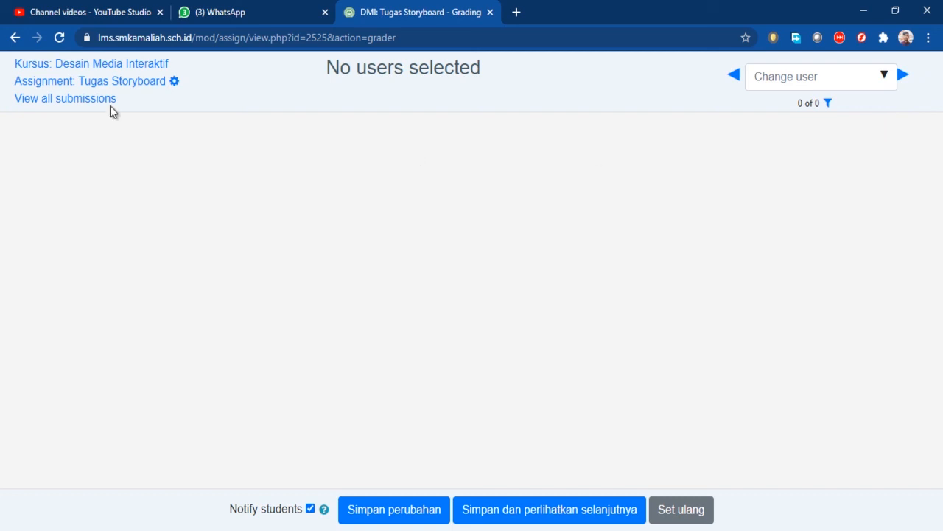
Return to the Desain Media Interaktif course page and look over its activities down to Tugas Storyboard in Minggu ke 4.
{"action": "left_click", "coordinate": [118, 68]}
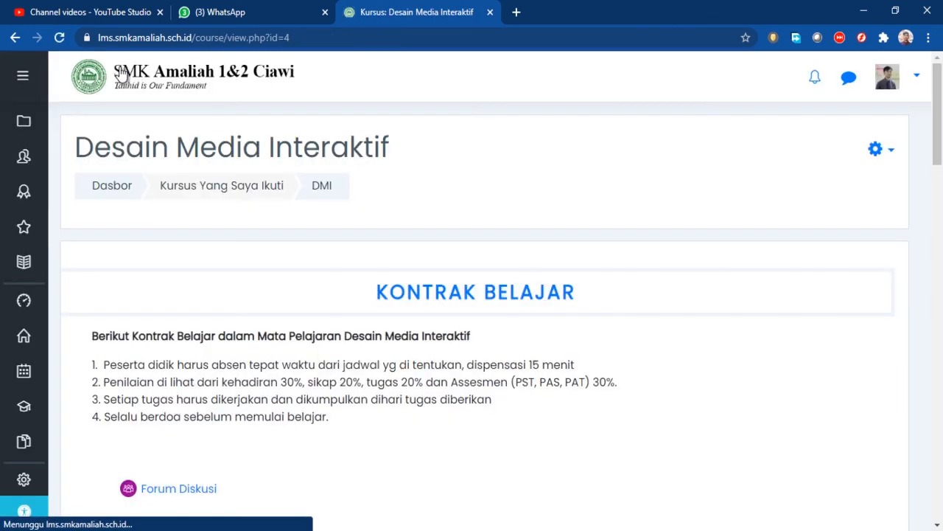
{"action": "scroll", "coordinate": [725, 203], "scroll_direction": "down", "scroll_amount": 3}
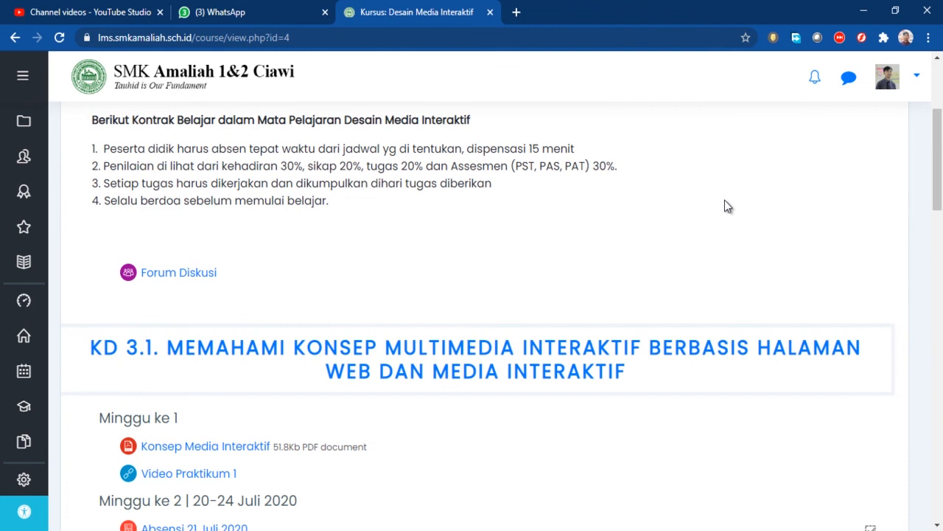
{"action": "scroll", "coordinate": [725, 207], "scroll_direction": "down", "scroll_amount": 2}
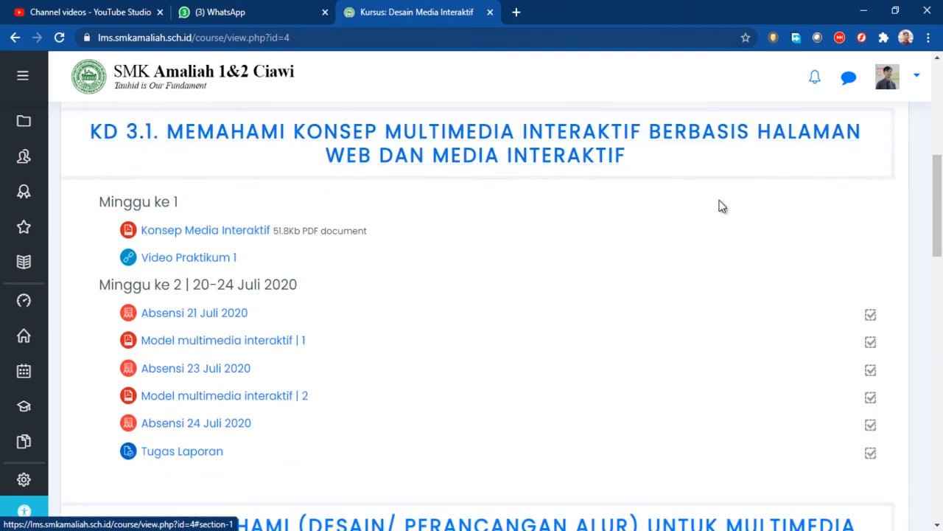
{"action": "scroll", "coordinate": [719, 208], "scroll_direction": "down", "scroll_amount": 3}
{"action": "scroll", "coordinate": [712, 209], "scroll_direction": "down", "scroll_amount": 5}
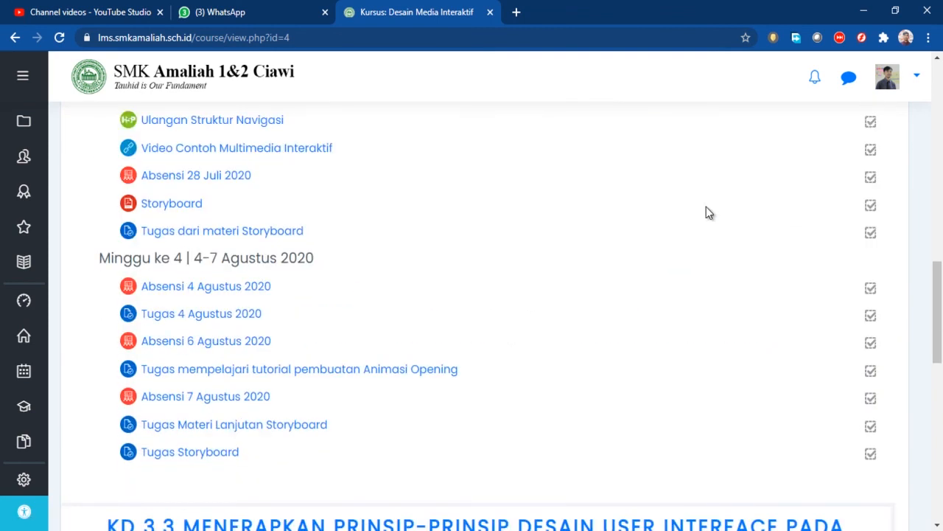
{"action": "scroll", "coordinate": [706, 213], "scroll_direction": "down", "scroll_amount": 2}
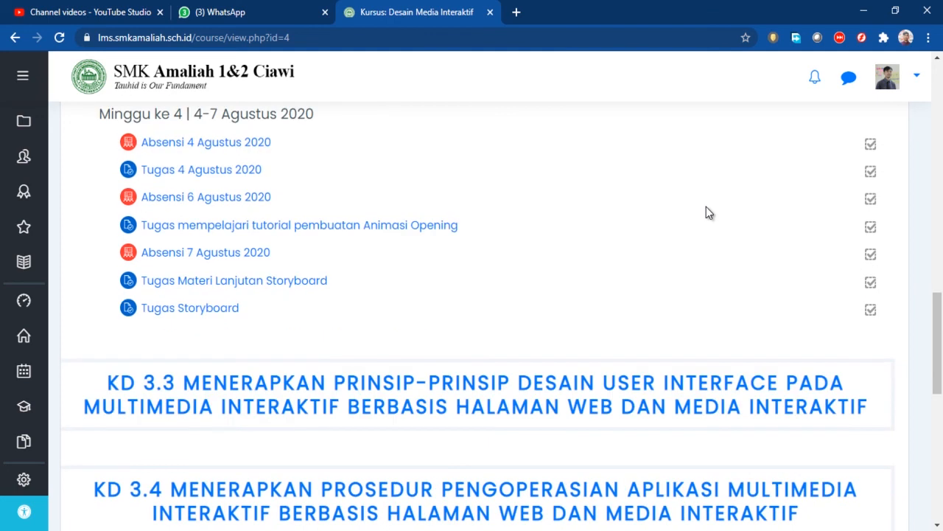
{"action": "scroll", "coordinate": [706, 213], "scroll_direction": "up", "scroll_amount": 1}
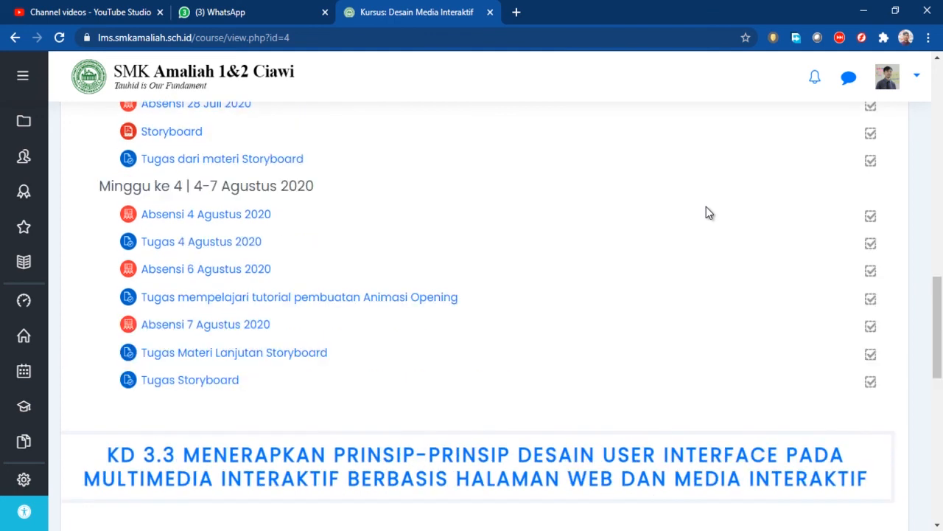